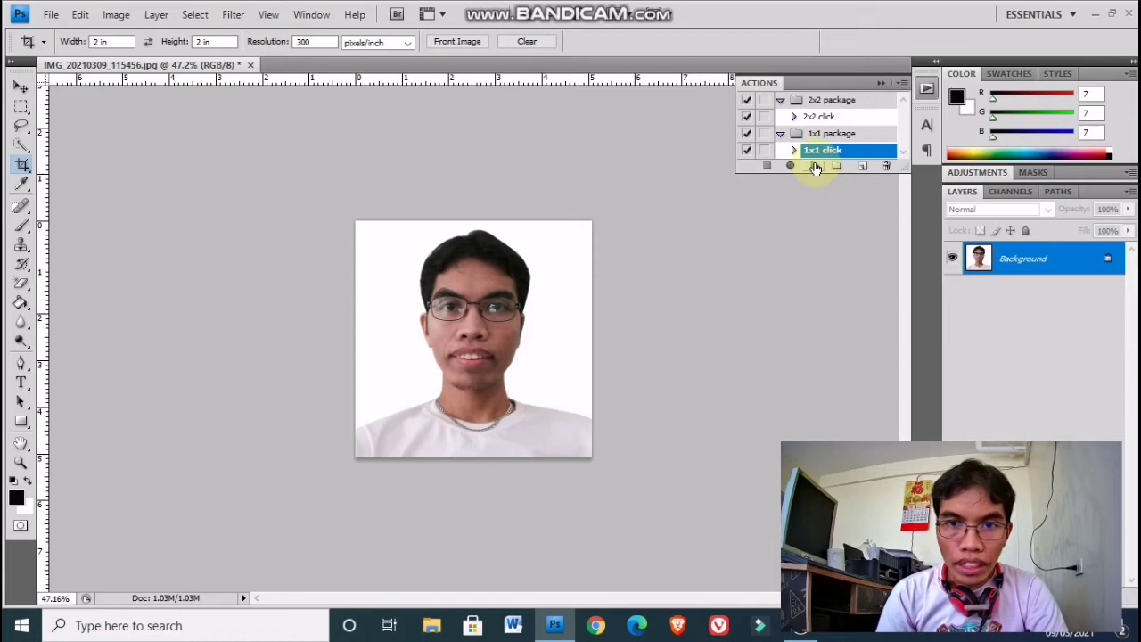
Play the recorded '1x1 click' action on the ID photo from the Actions panel
click(815, 168)
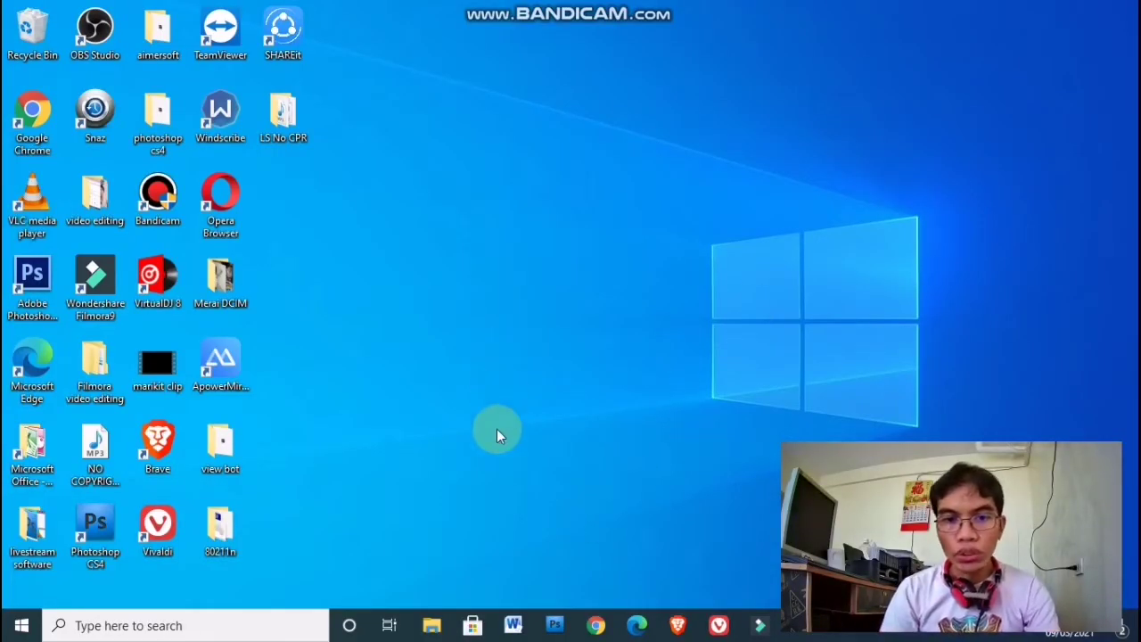
Start Photoshop CS4 from its taskbar icon
click(551, 628)
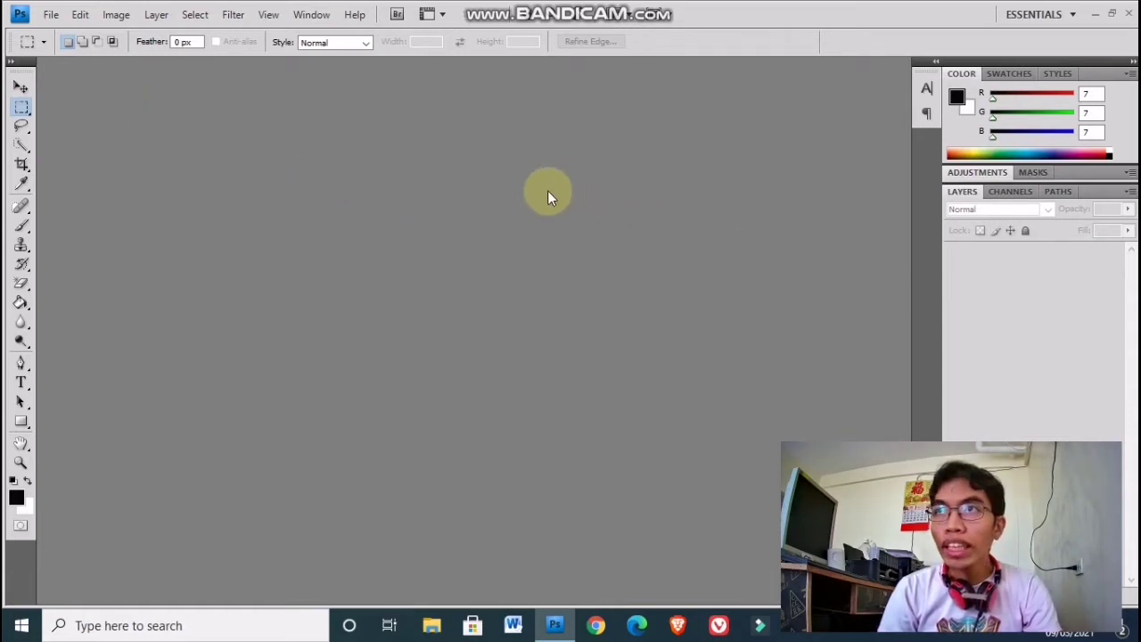
Open IMG_20210309_115456 from Downloads and hide the grid with View > Extras
click(51, 14)
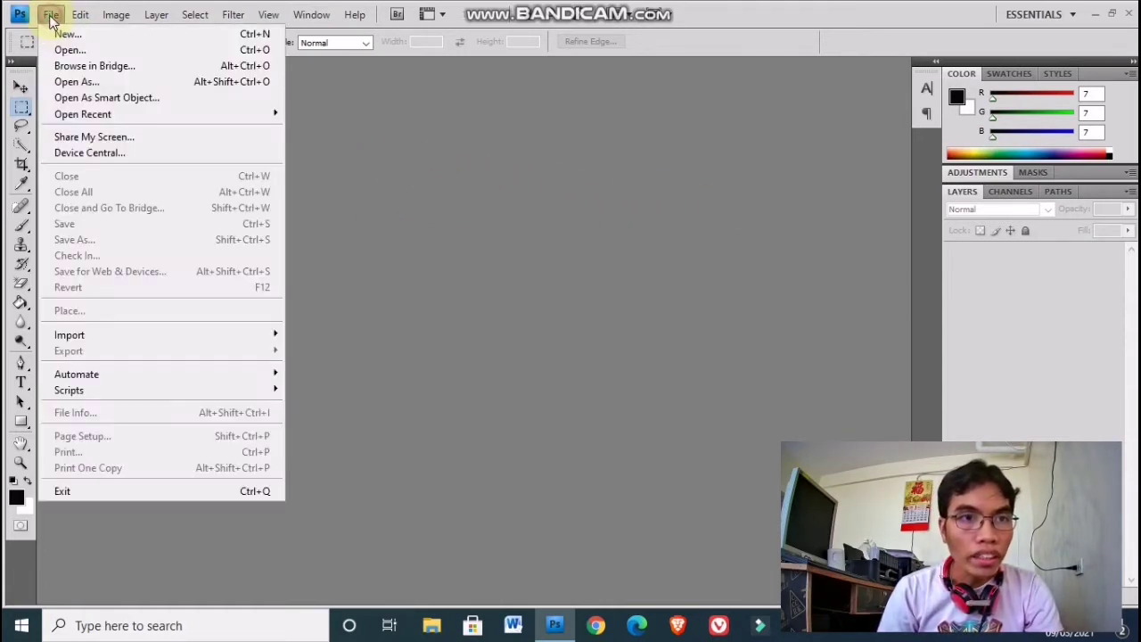
click(65, 50)
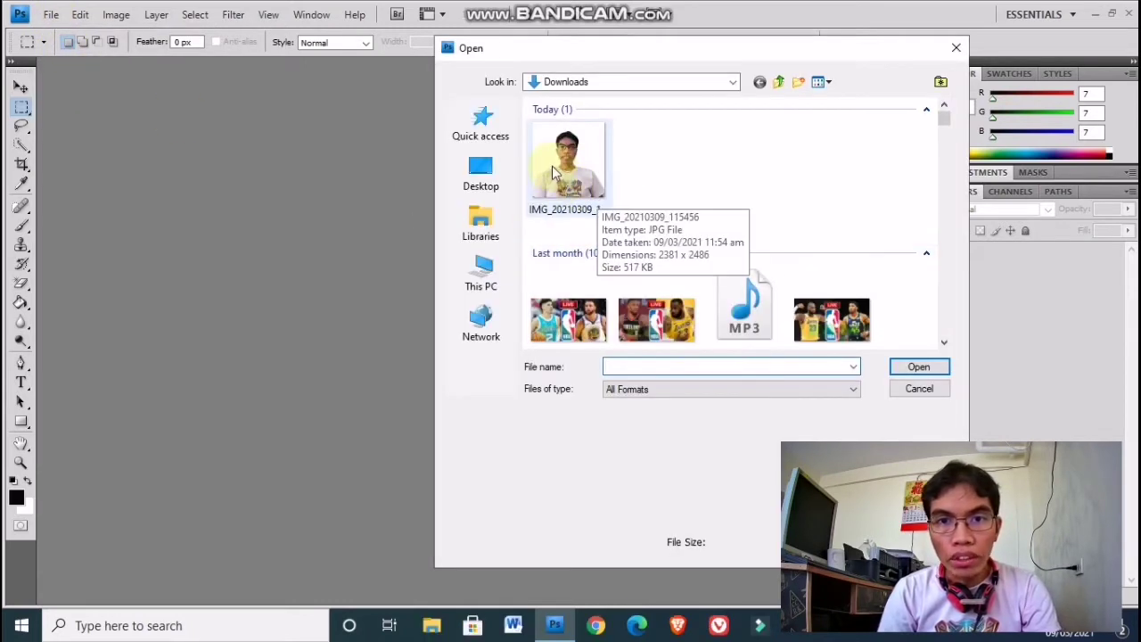
click(552, 166)
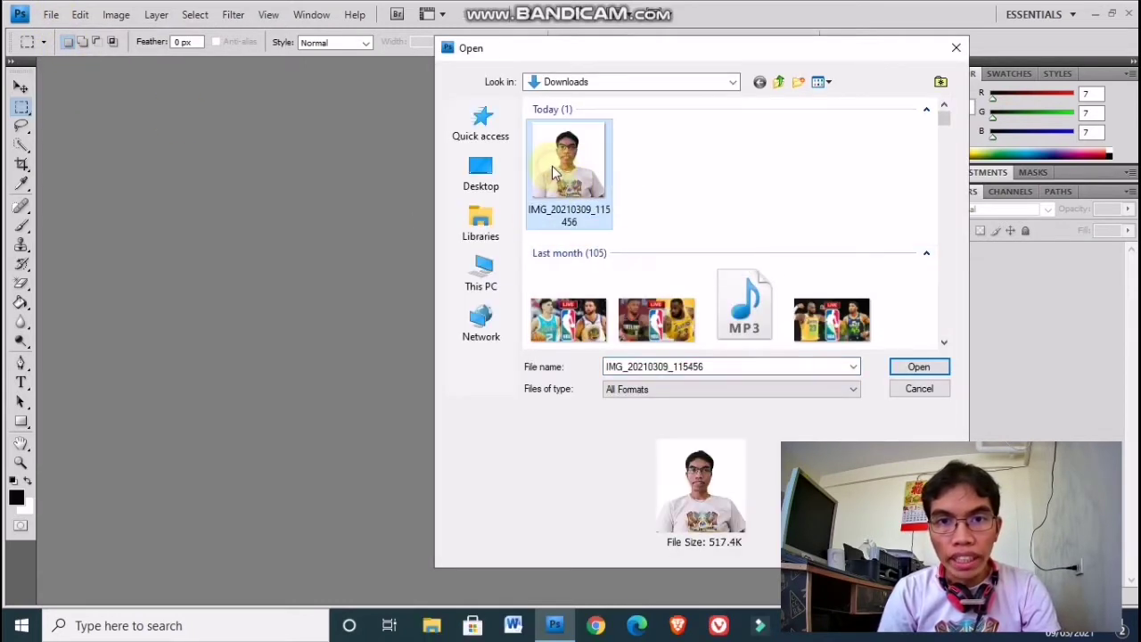
click(915, 368)
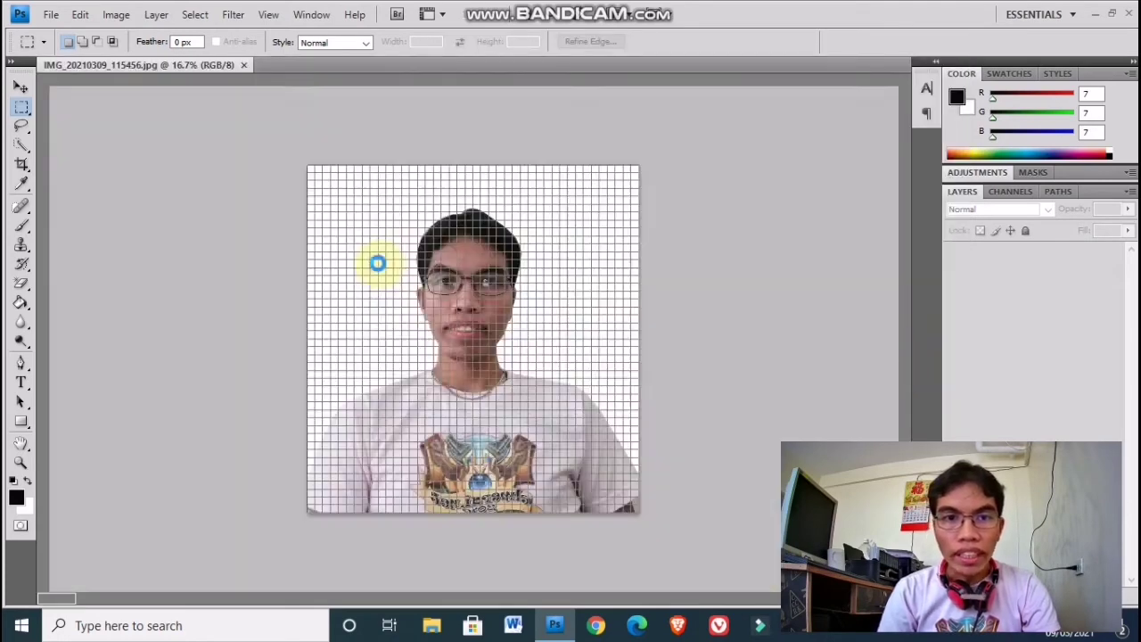
click(268, 15)
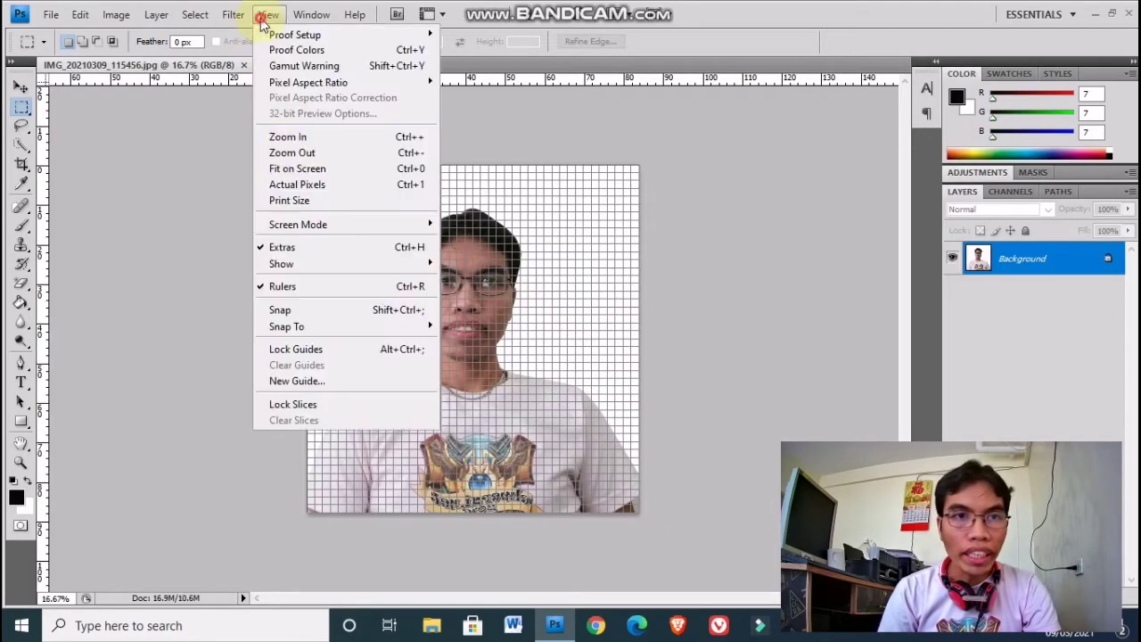
click(290, 248)
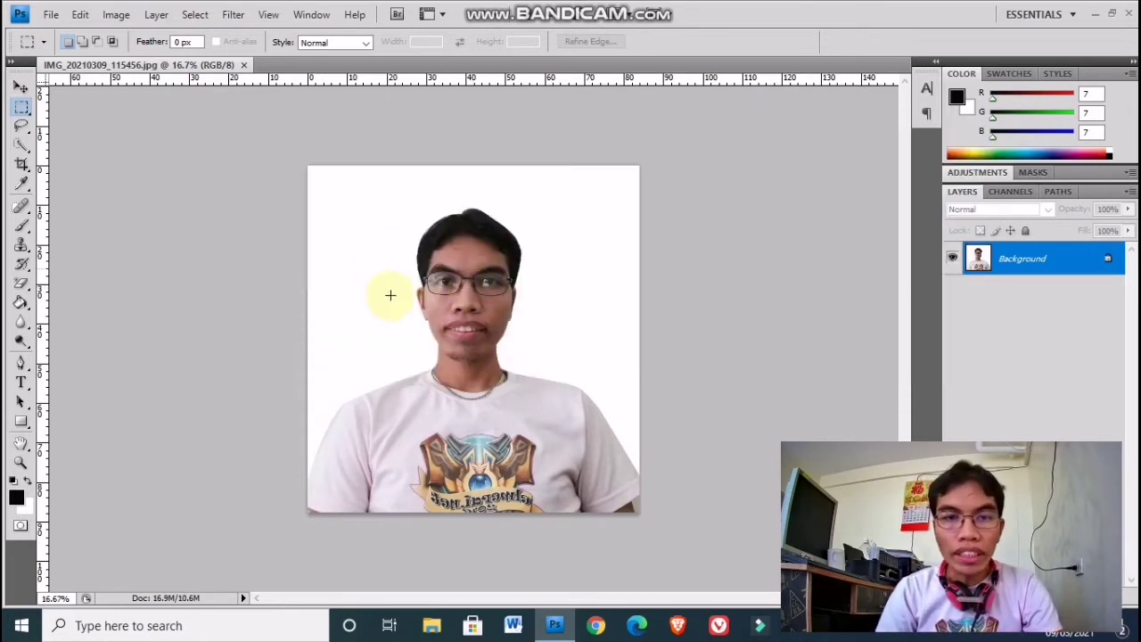
Set the Crop tool to 2 in width, 2 in height and 300 ppi resolution
click(22, 166)
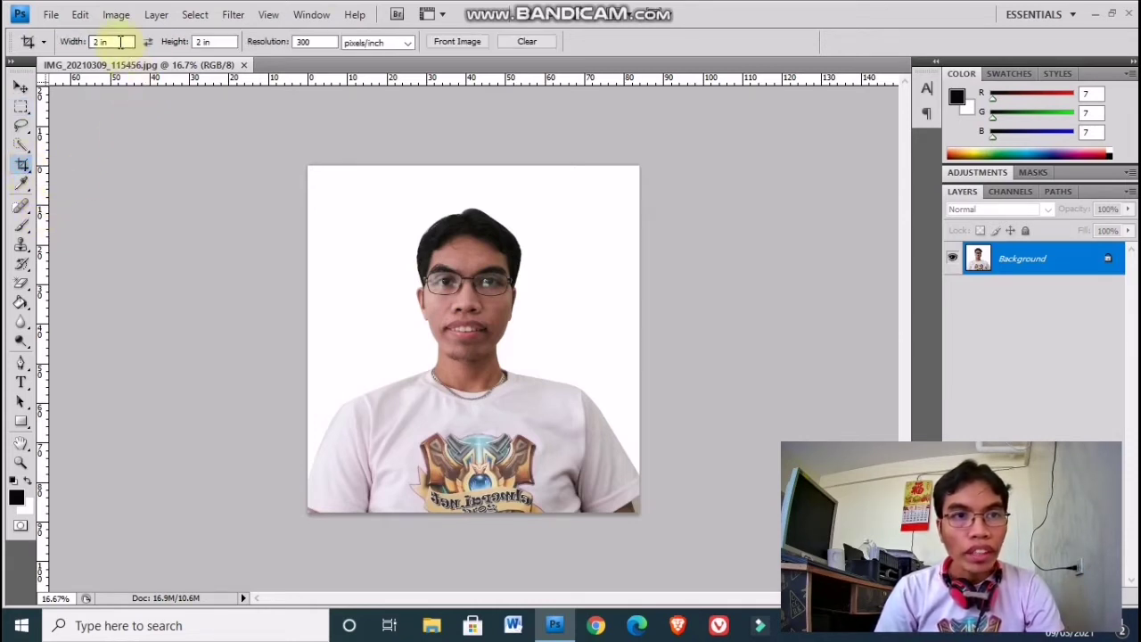
double_click(94, 41)
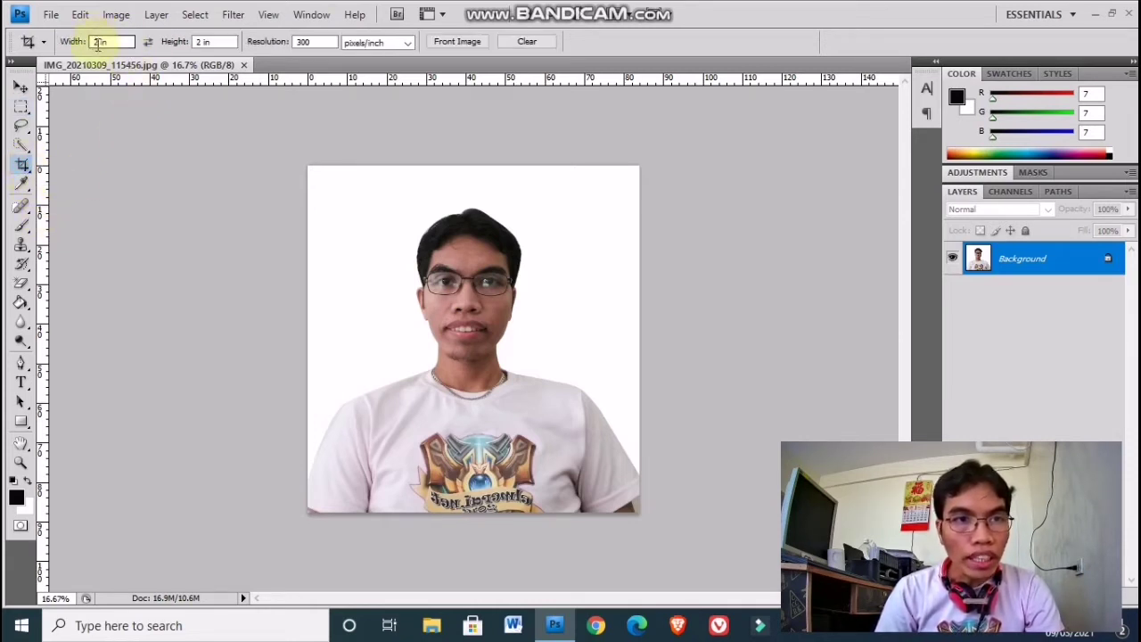
text(1)
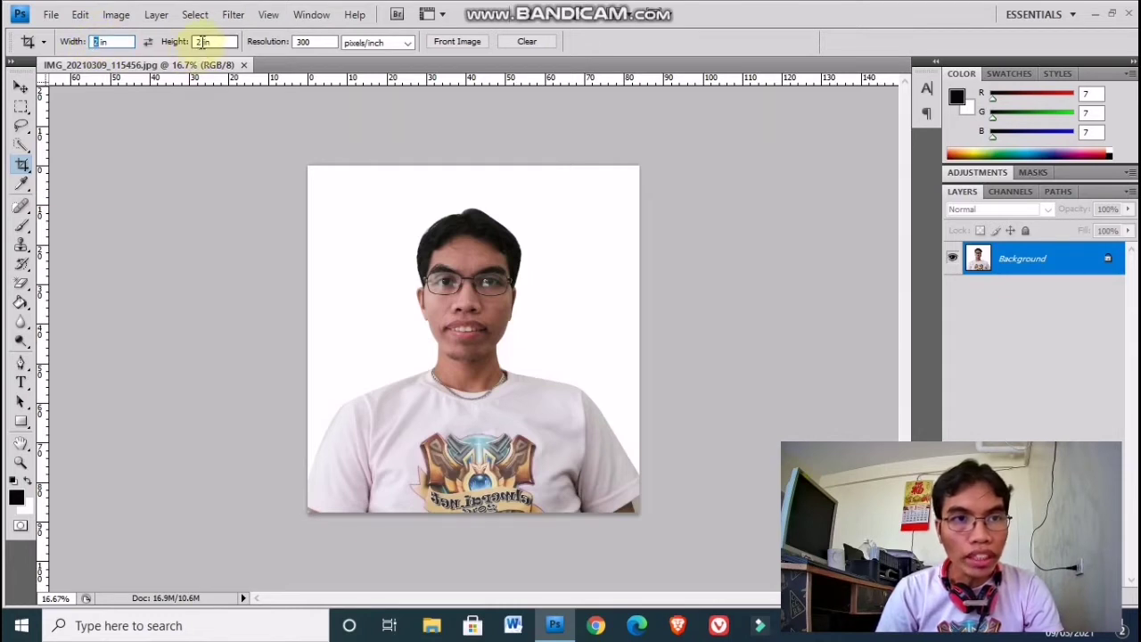
double_click(200, 42)
double_click(303, 41)
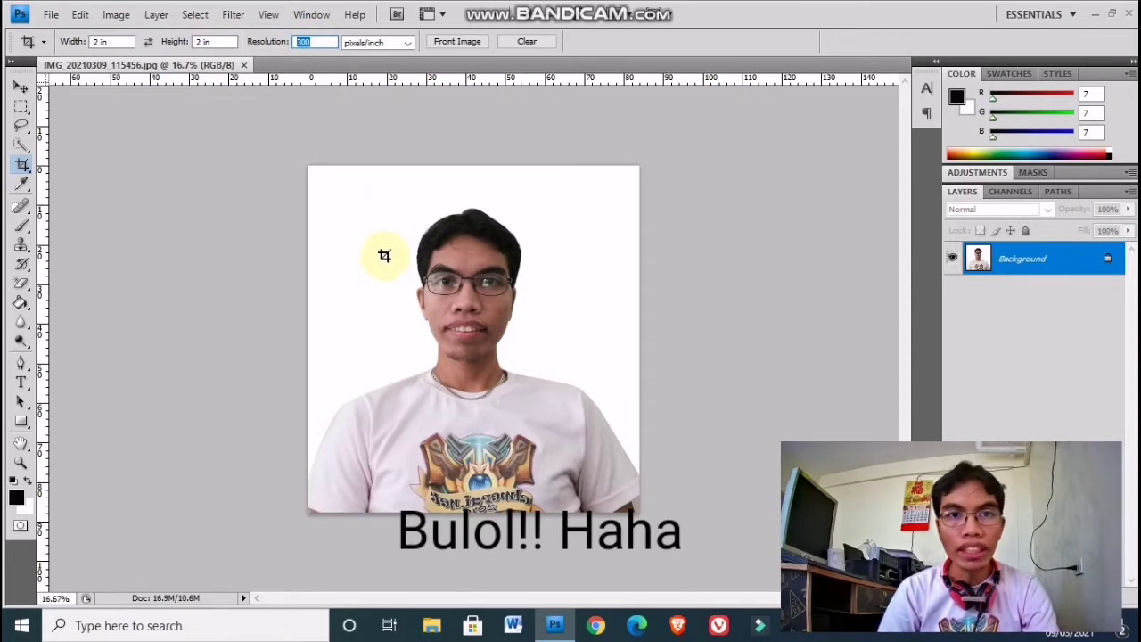
key(Return)
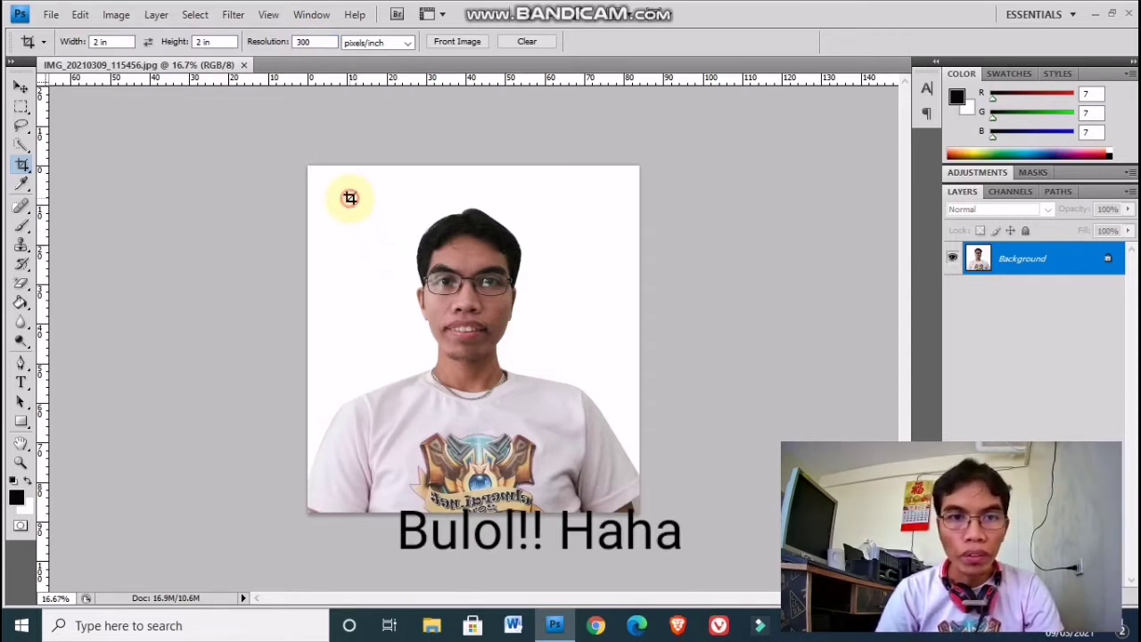
Crop a square around the head and shoulders, then zoom in on the result
mouse_move(349, 198)
mouse_down()
mouse_move(578, 376)
mouse_move(624, 433)
mouse_up()
key(Escape)
drag(533, 372, 522, 368)
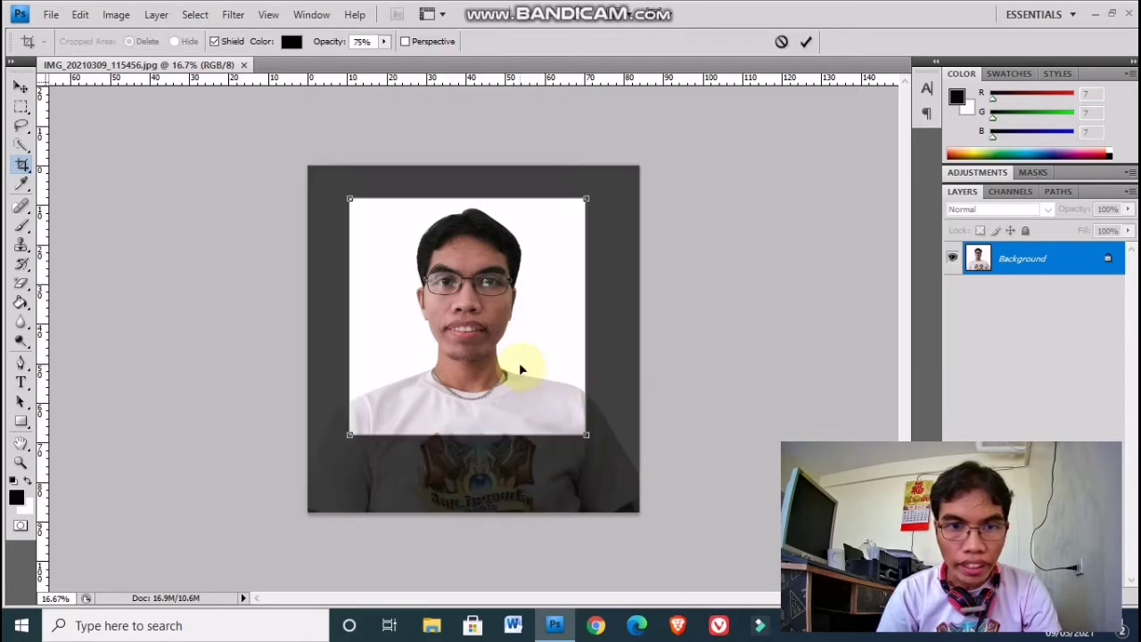
key(Return)
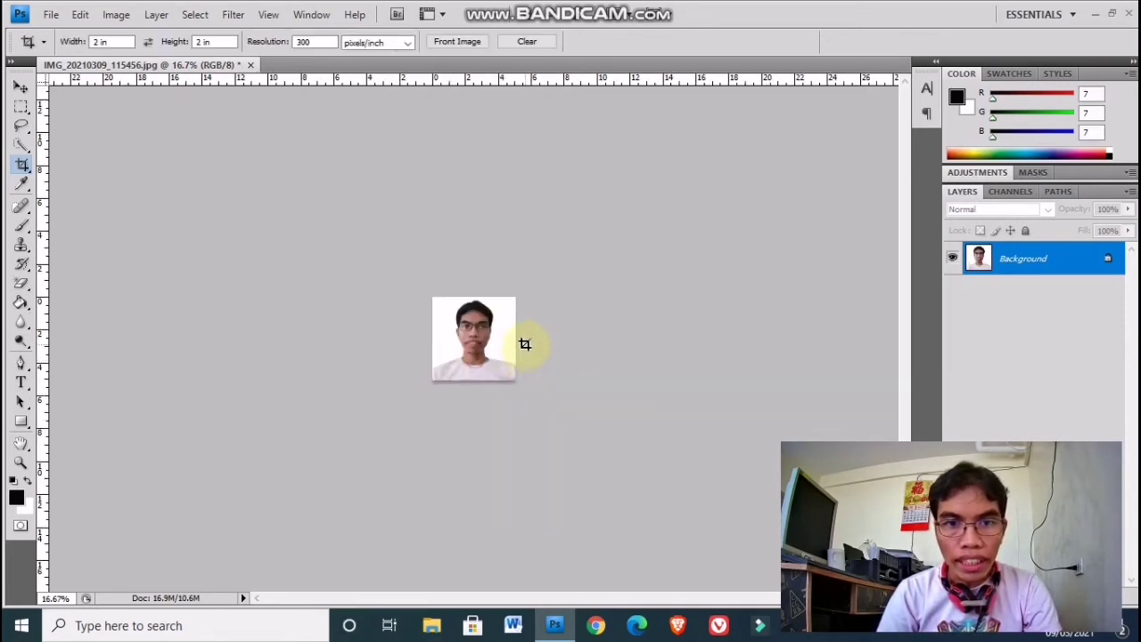
key(ctrl+plus)
key(ctrl+plus)
key(ctrl+plus)
key(ctrl+plus)
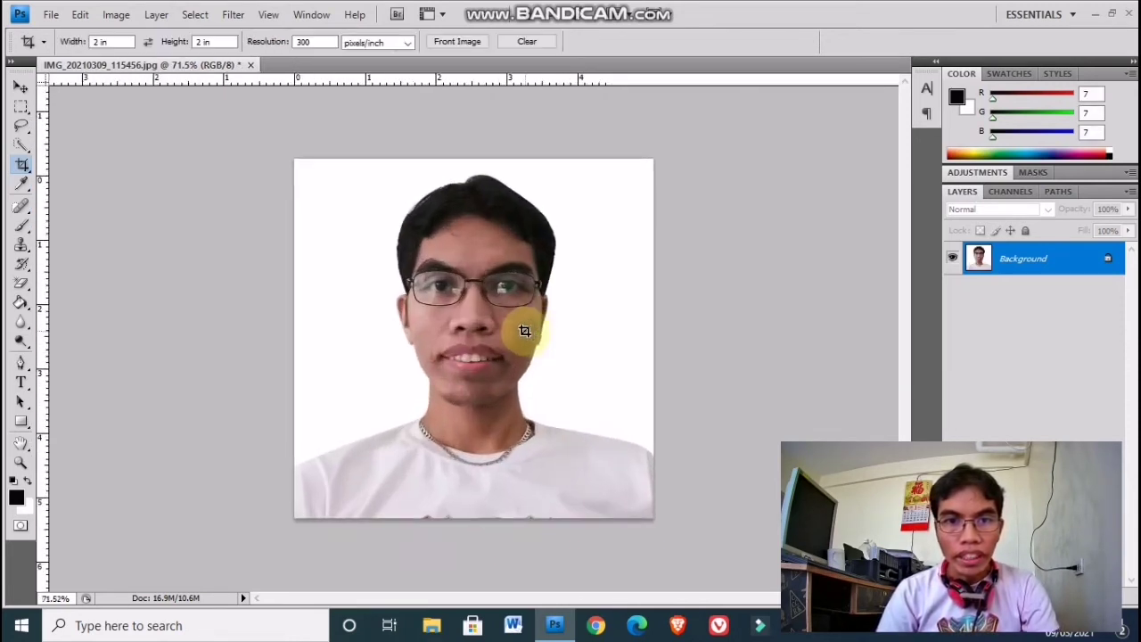
key(ctrl+plus)
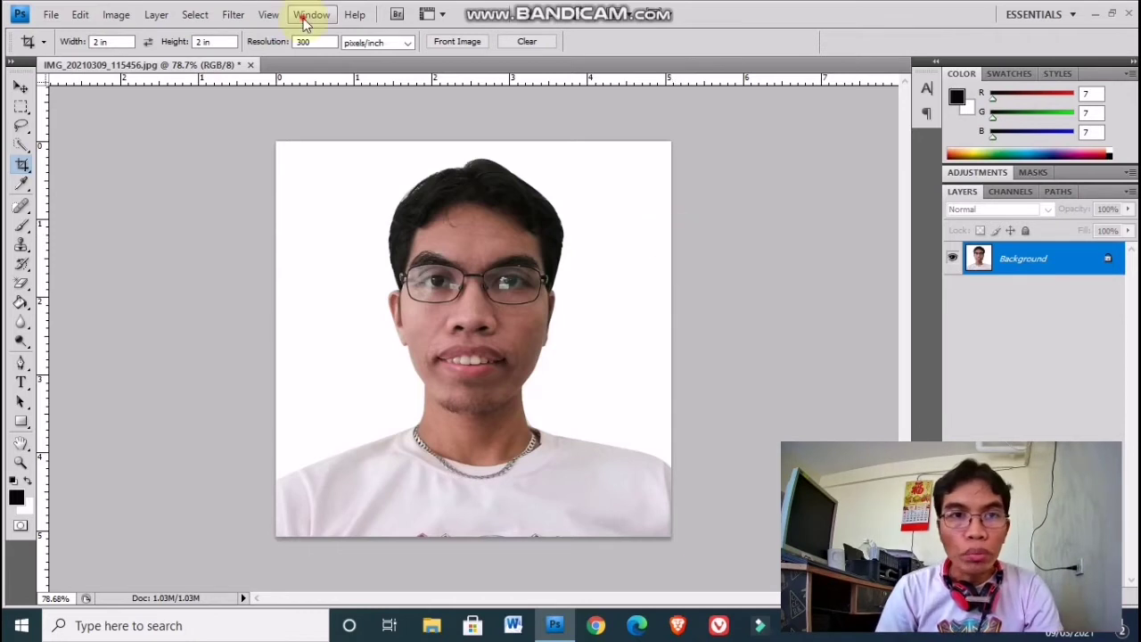
Show the Actions panel and create a new action set named '2x2 package'
click(305, 21)
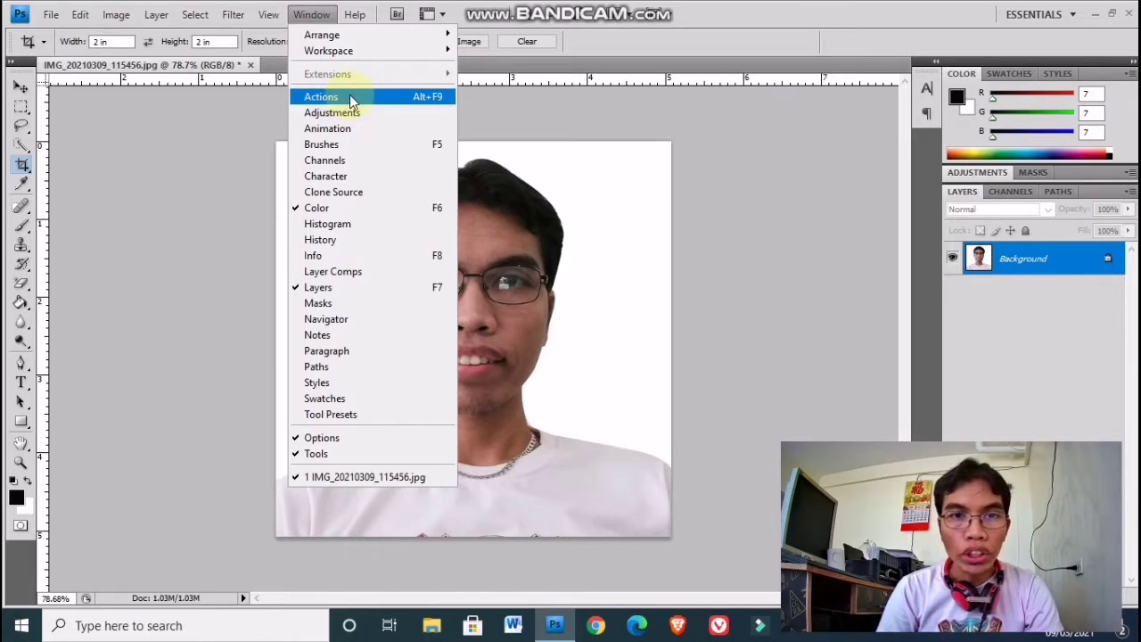
click(350, 96)
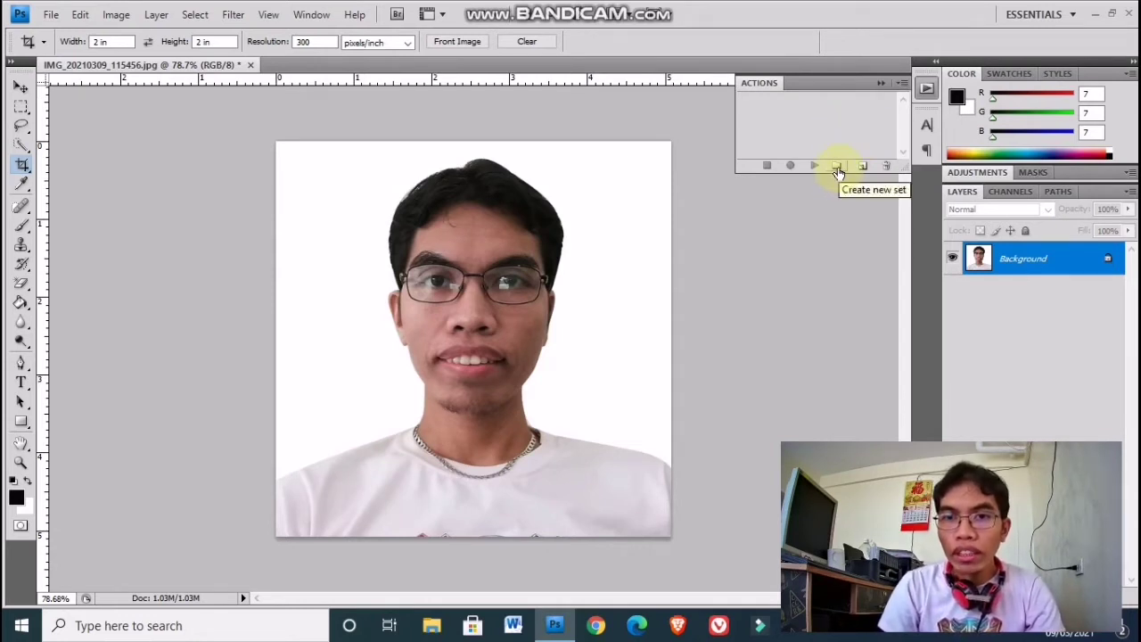
click(838, 168)
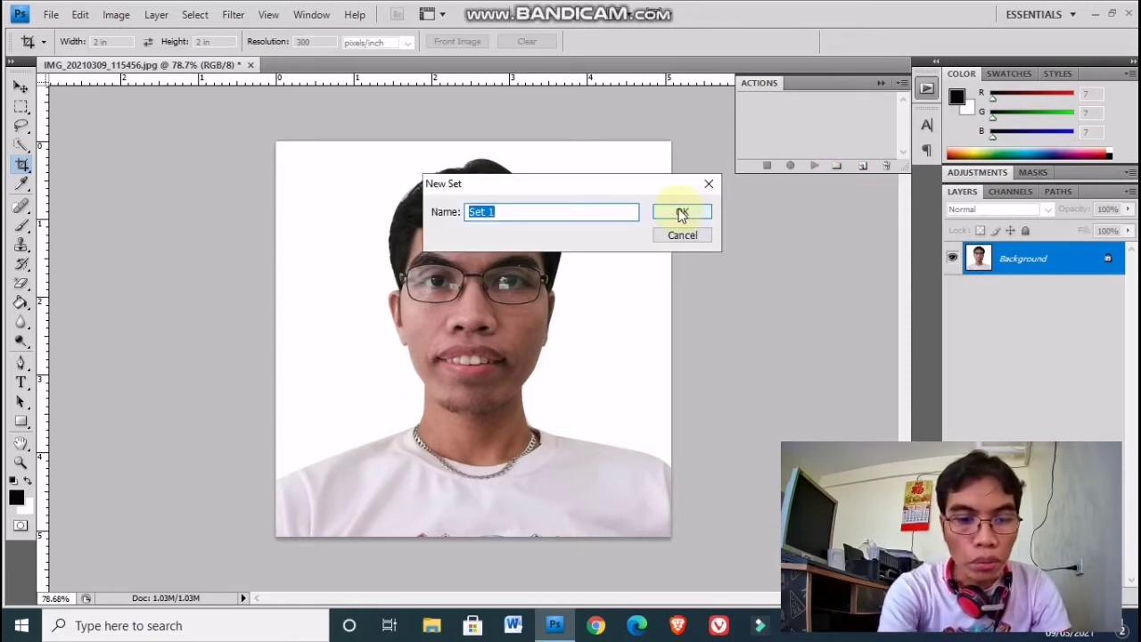
text(2x2 pac)
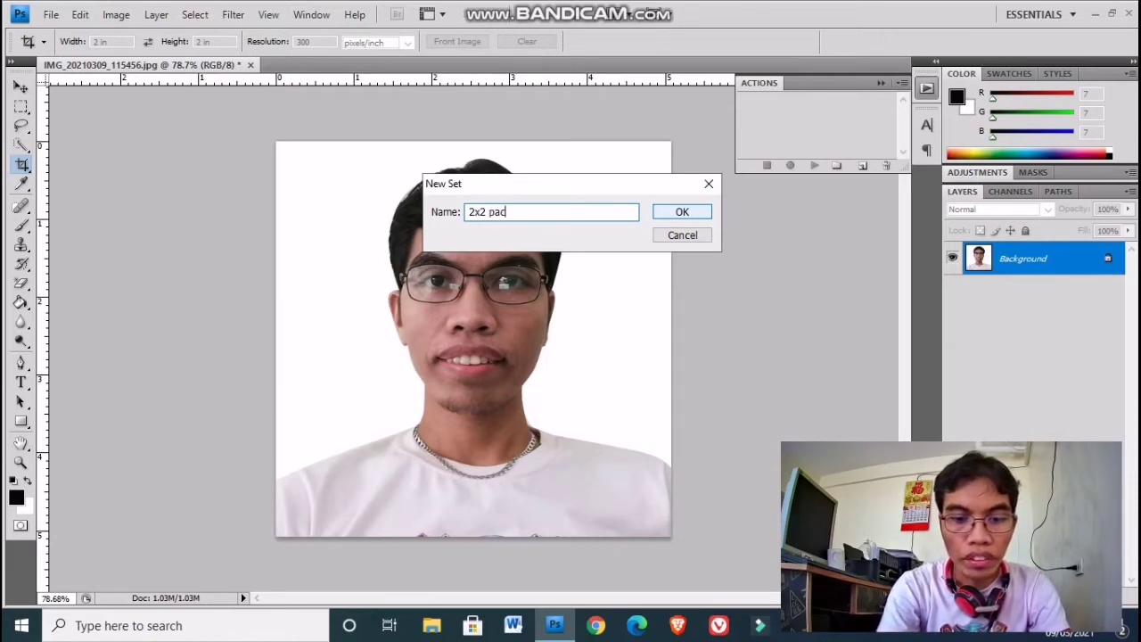
text( e)
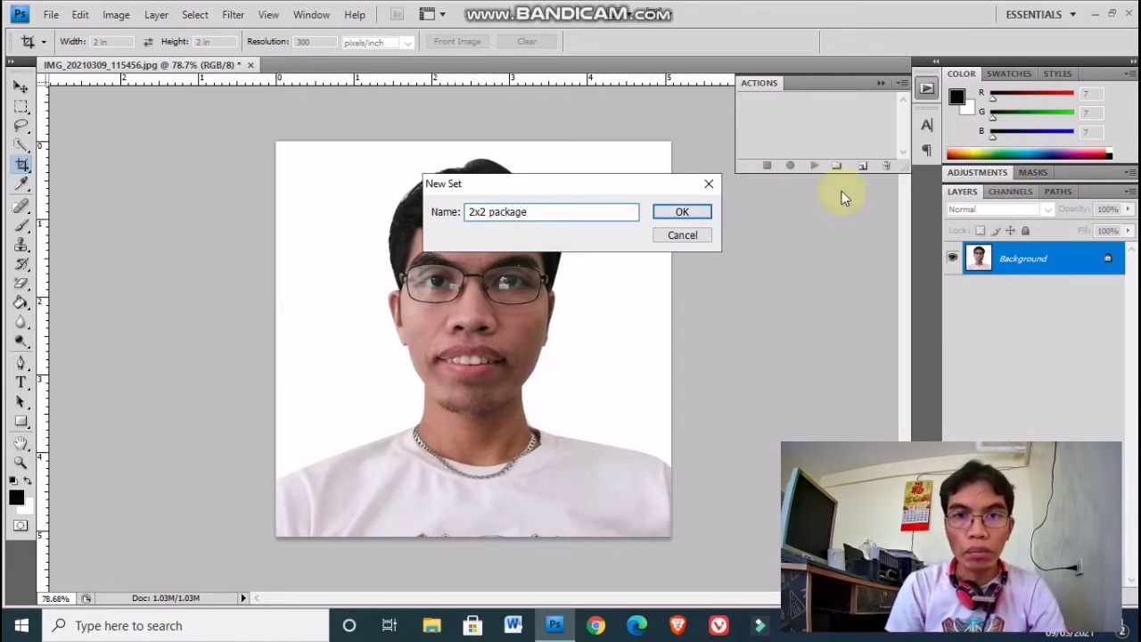
click(695, 212)
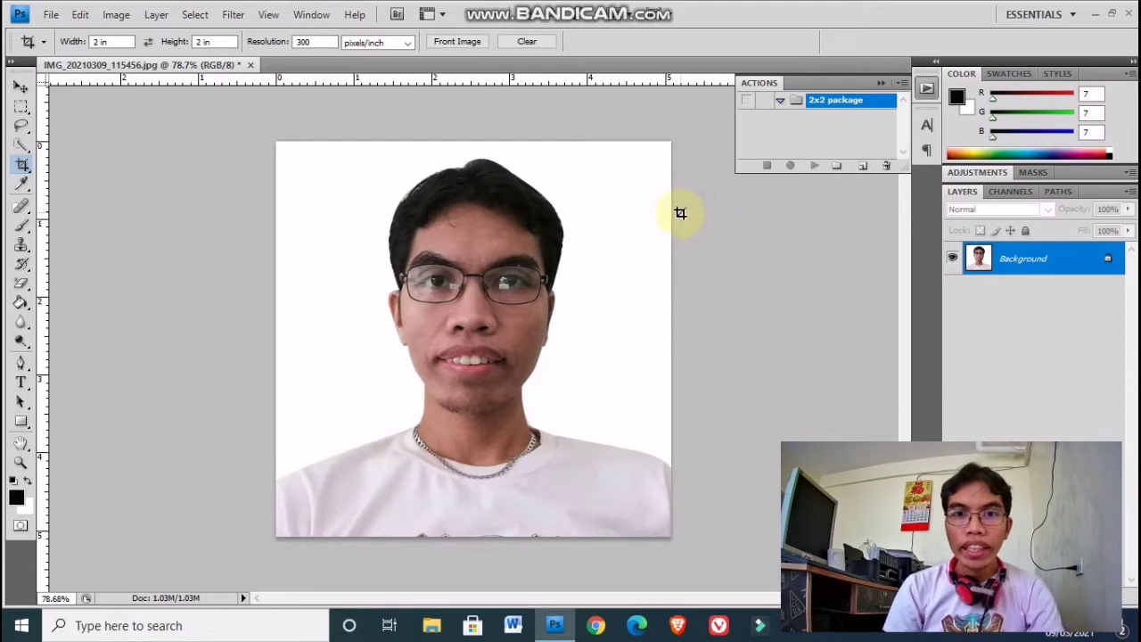
Create a '2x2 click' action in the '2x2 package' set and begin recording
click(861, 170)
click(554, 211)
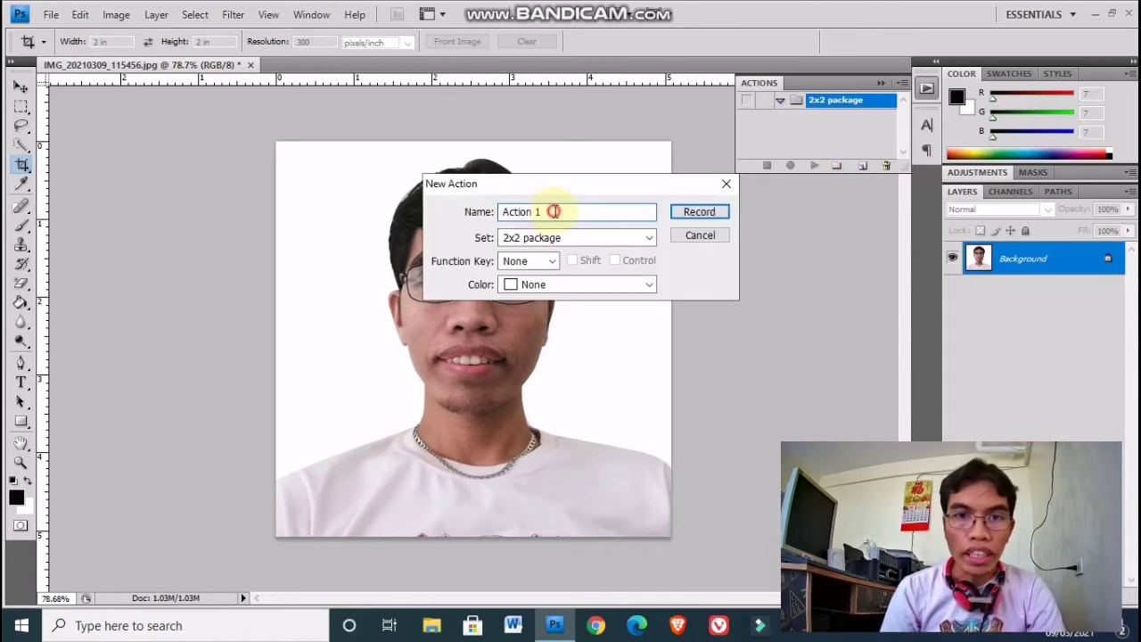
double_click(554, 211)
drag(553, 211, 500, 211)
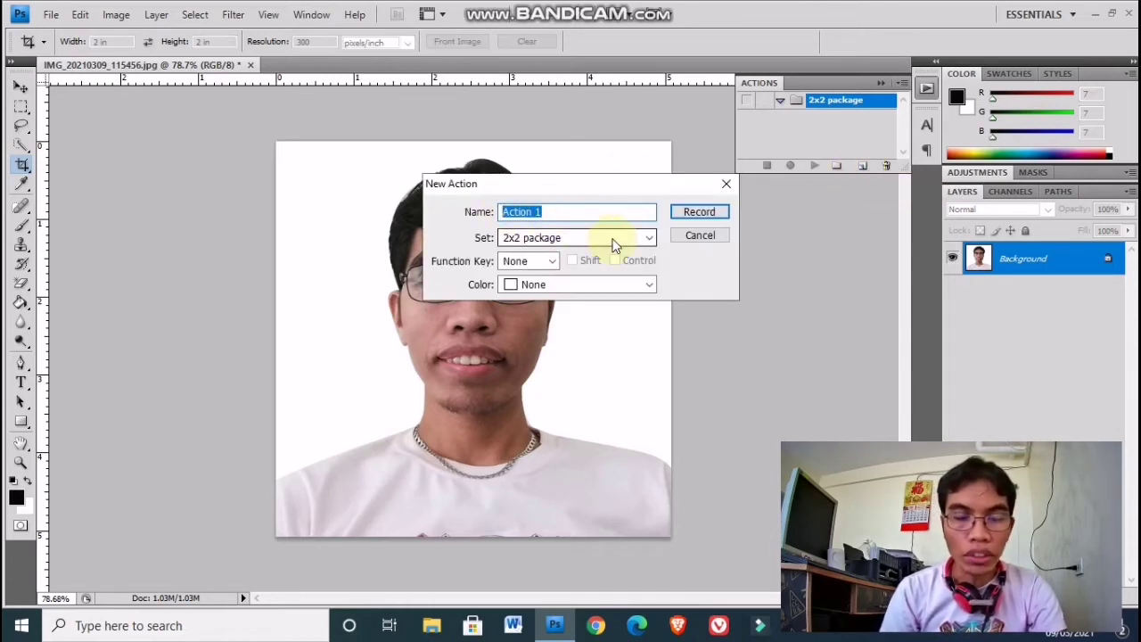
text(2x2 click)
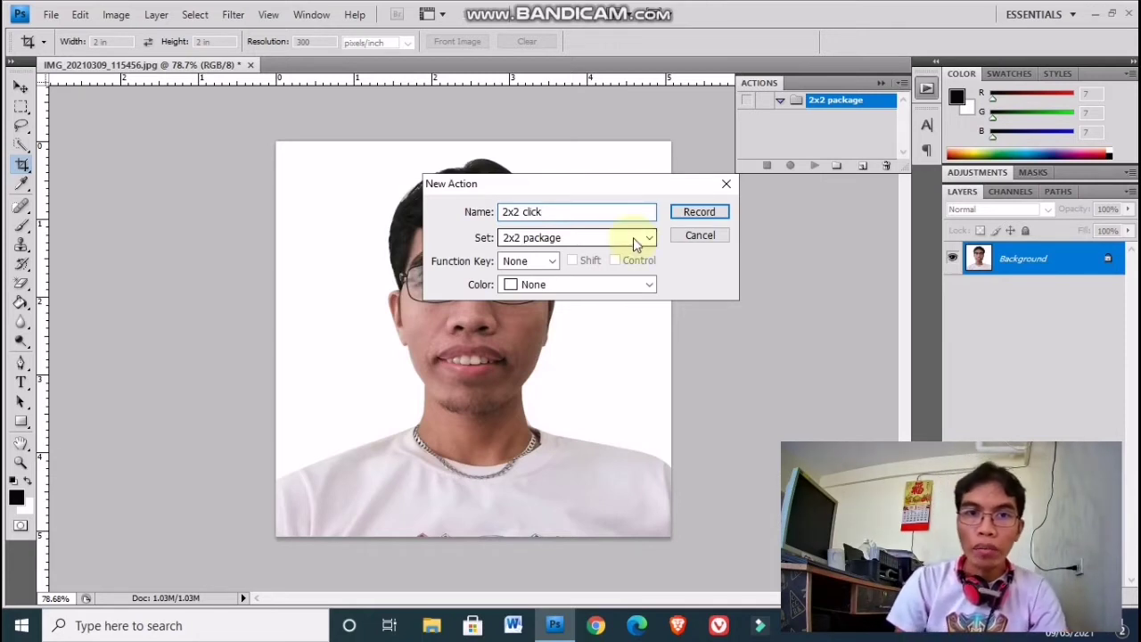
click(697, 214)
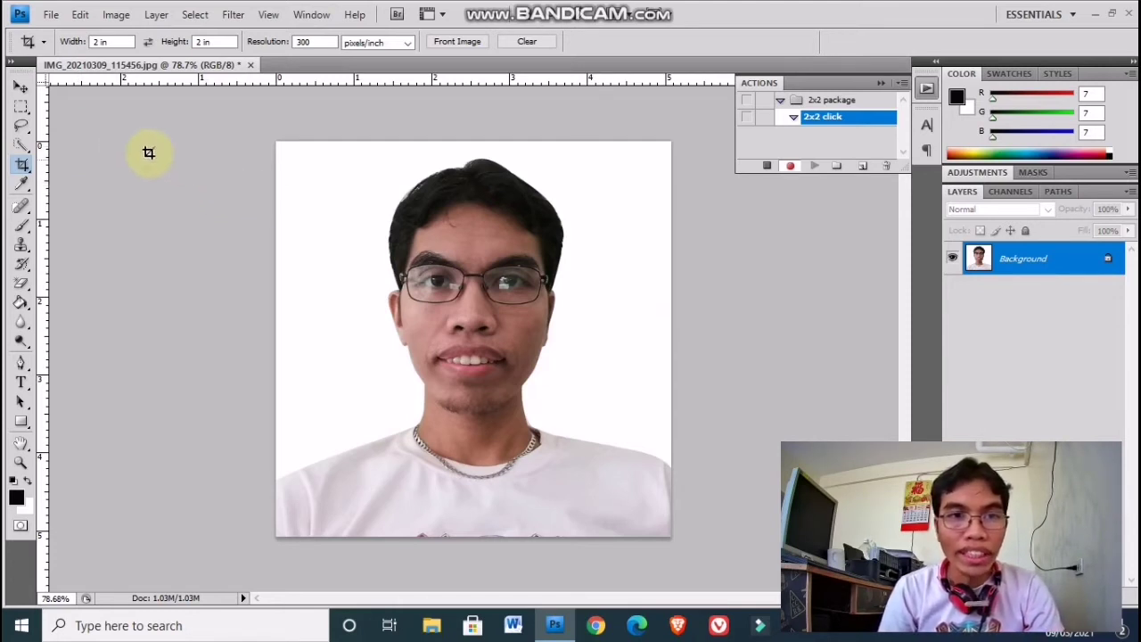
Give the whole photo a 1 px black stroke border, then select all and copy it
click(21, 106)
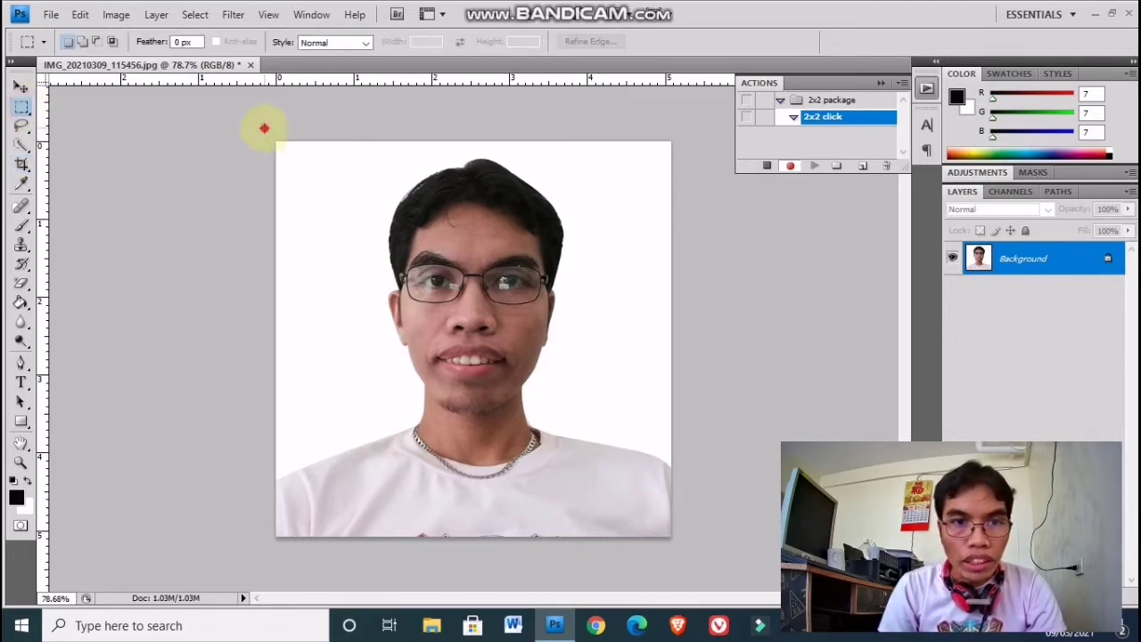
drag(264, 128, 676, 542)
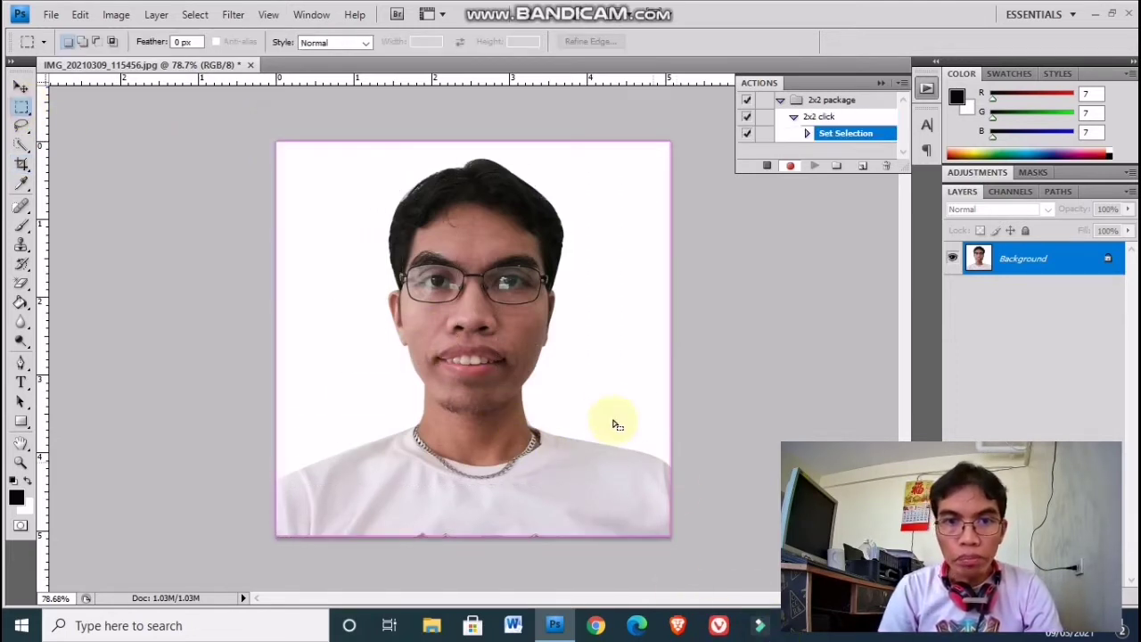
right_click(615, 275)
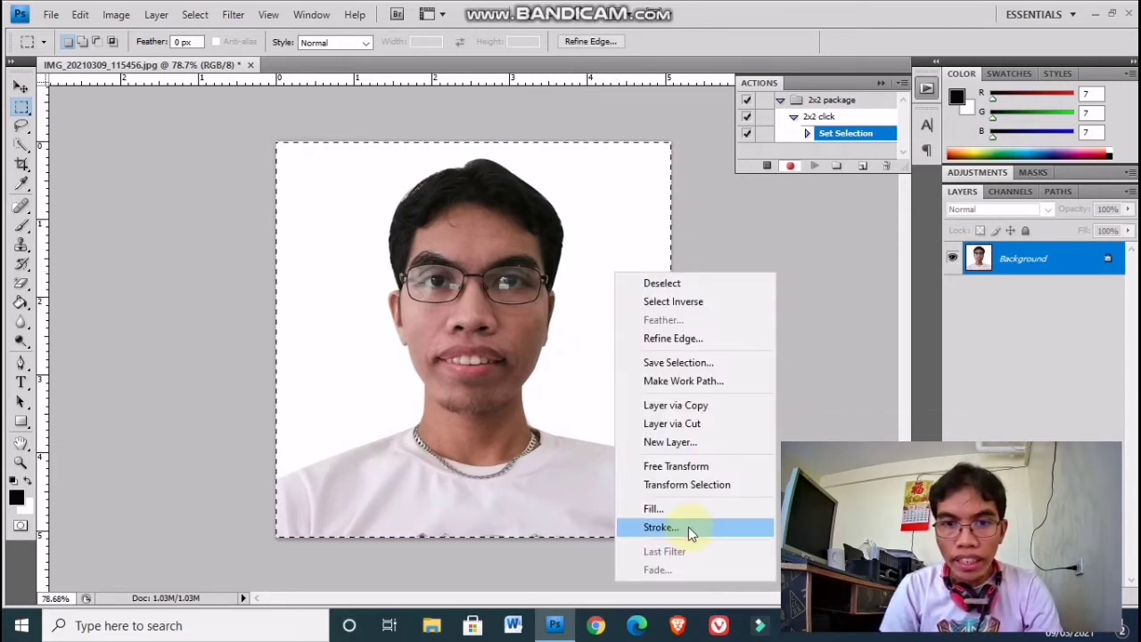
click(688, 527)
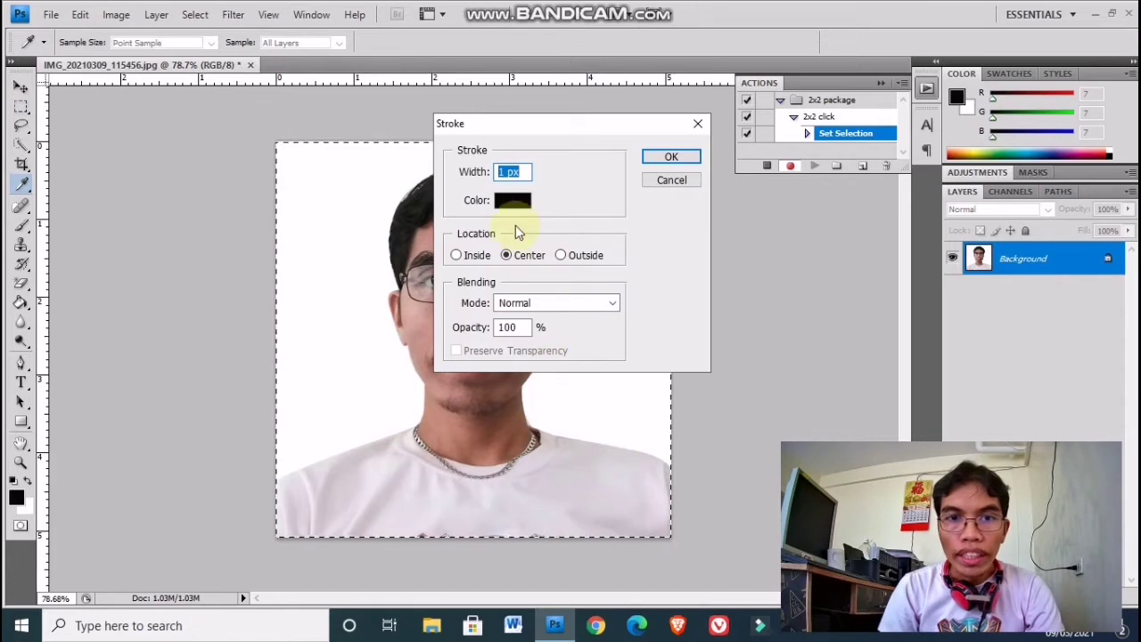
click(667, 160)
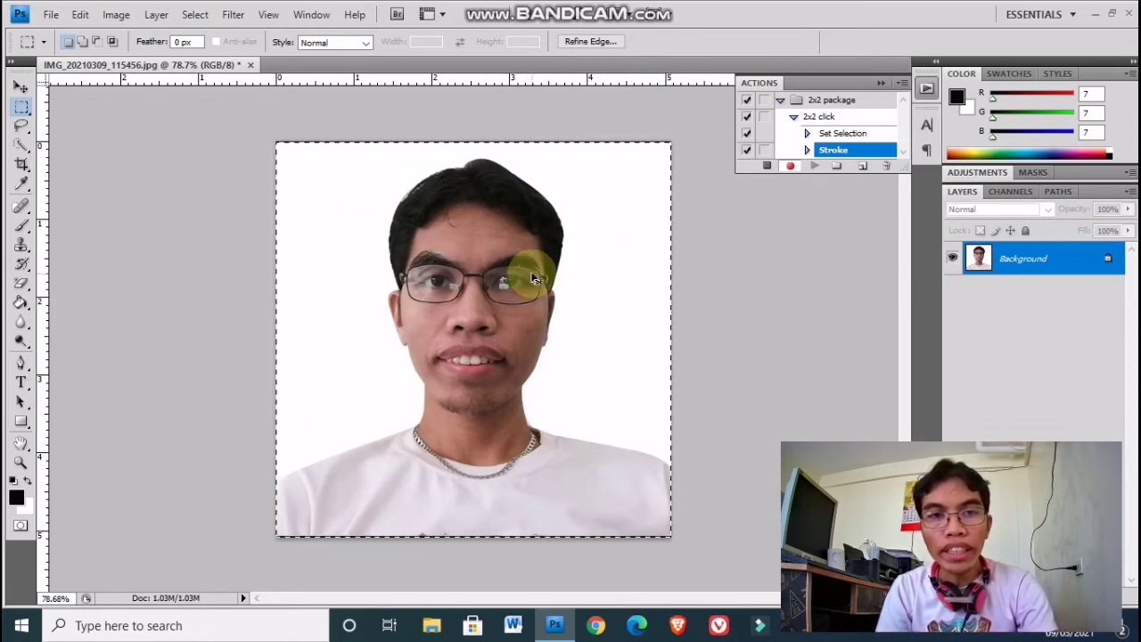
key(ctrl+a)
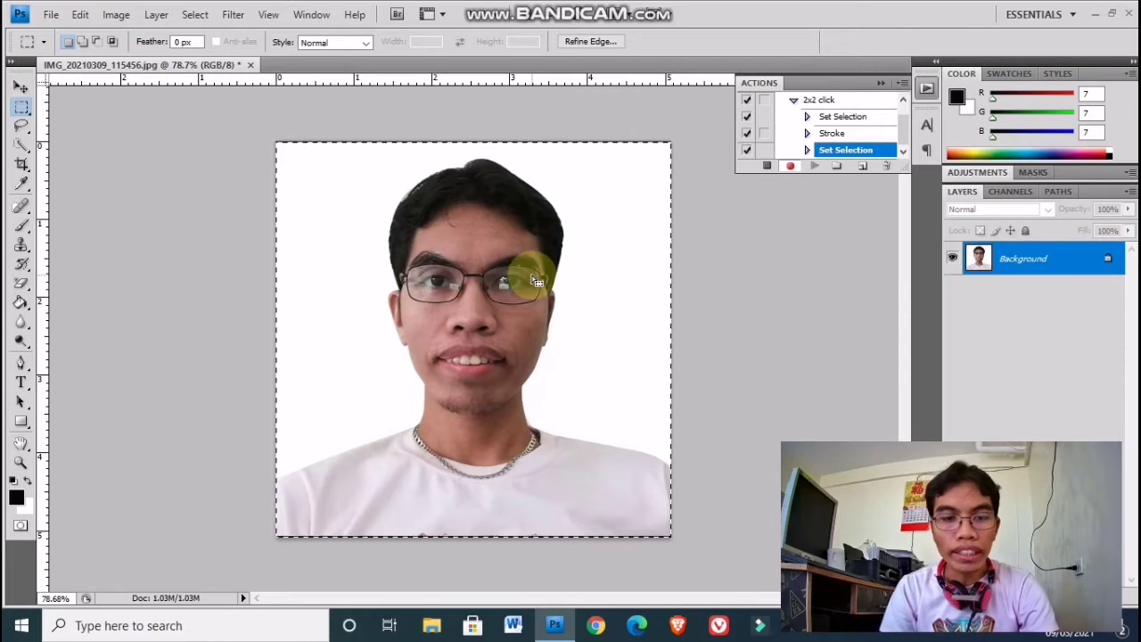
key(ctrl+c)
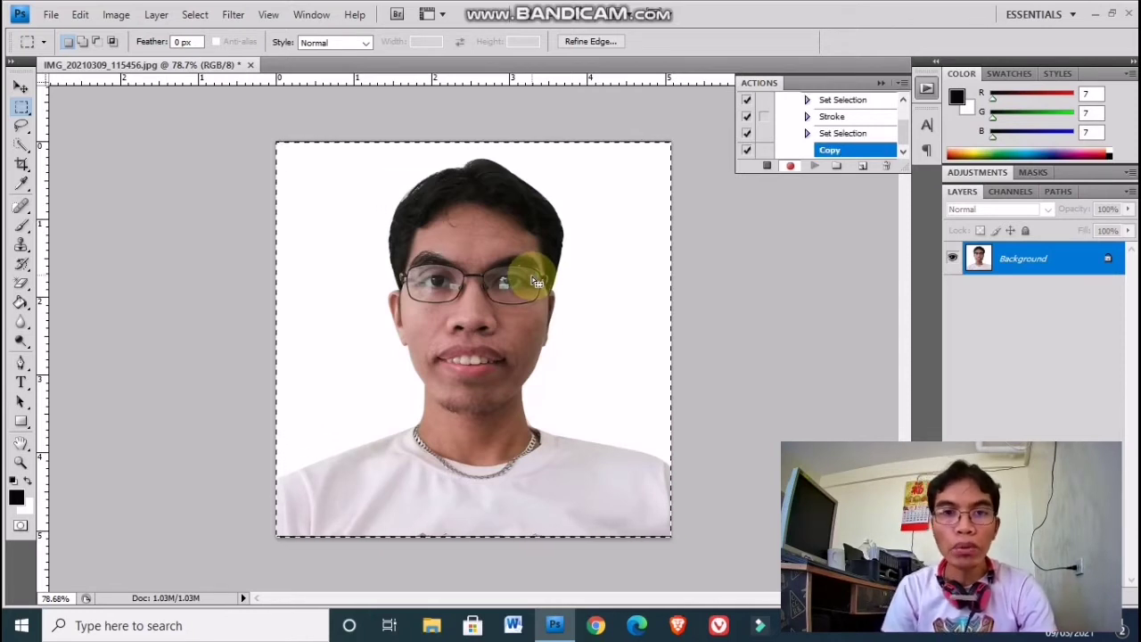
Create a new white document 8.27 × 11.69 inches at 300 pixels/inch
click(51, 18)
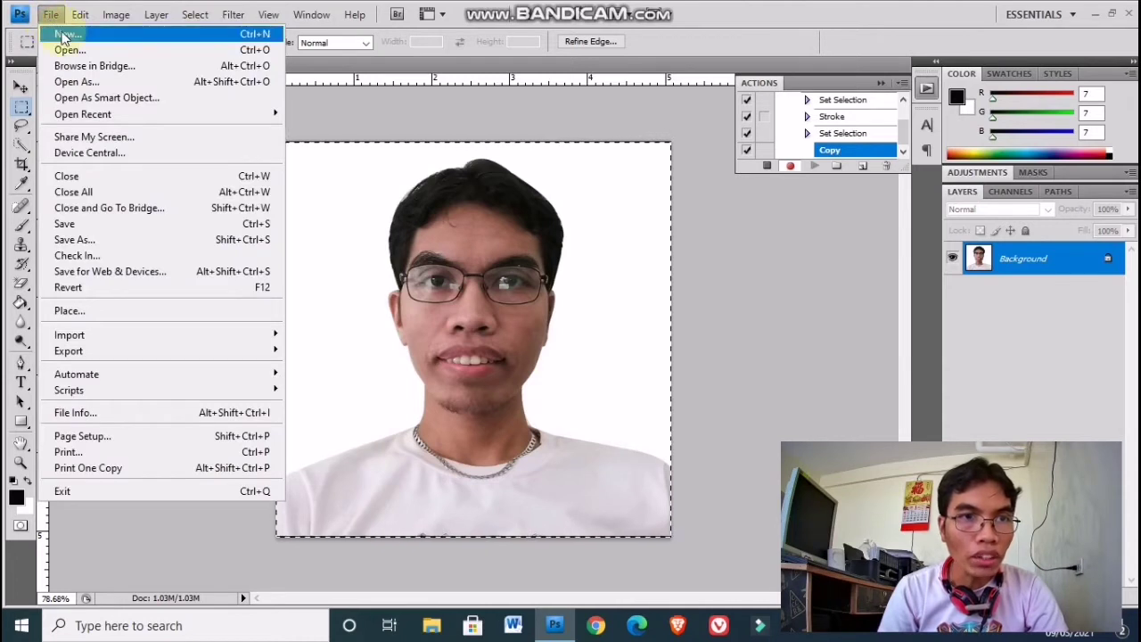
click(62, 36)
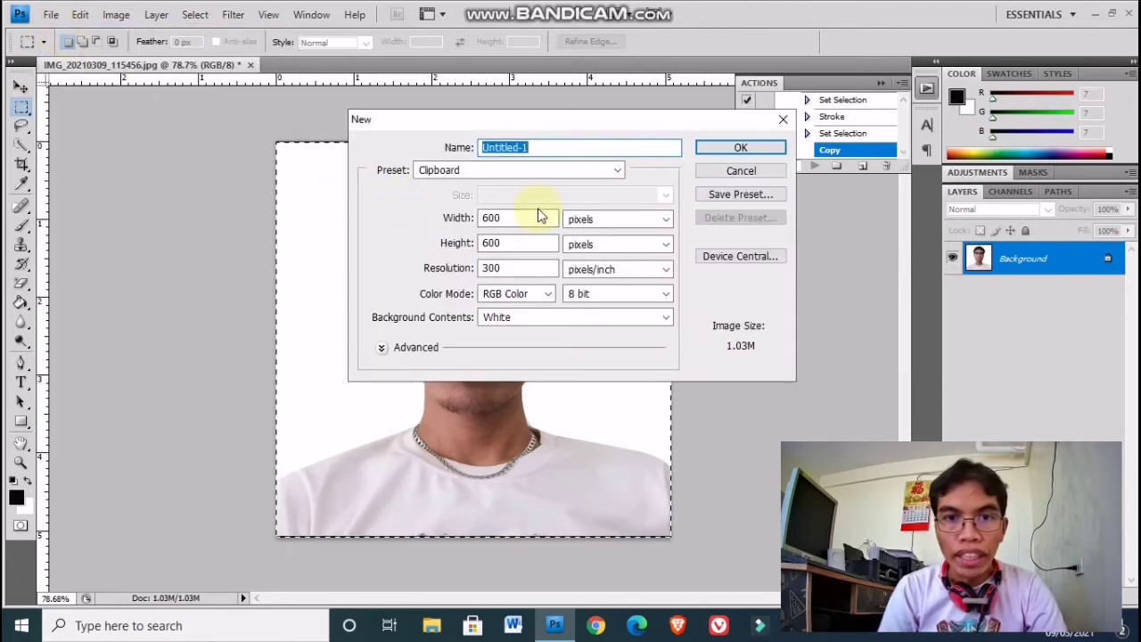
click(585, 222)
click(580, 244)
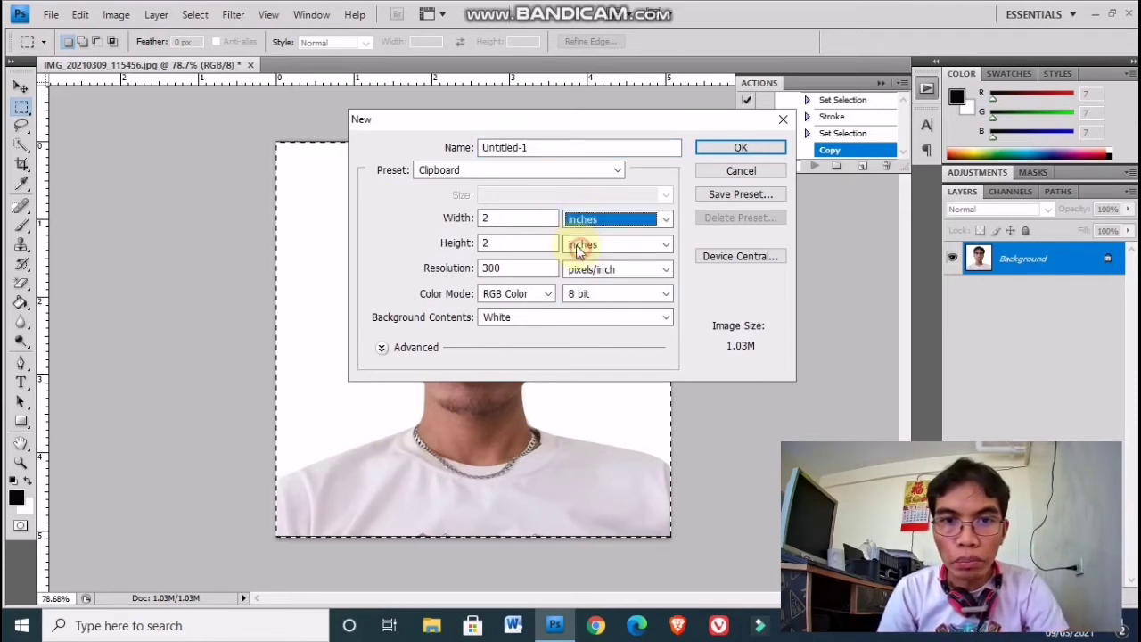
double_click(509, 219)
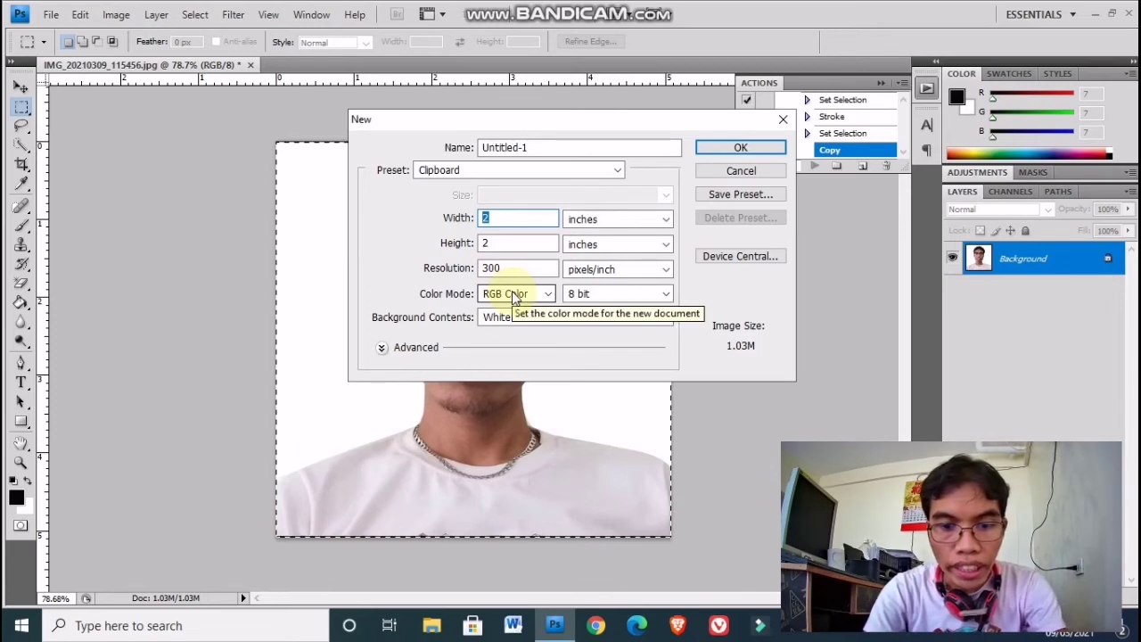
text(8.27)
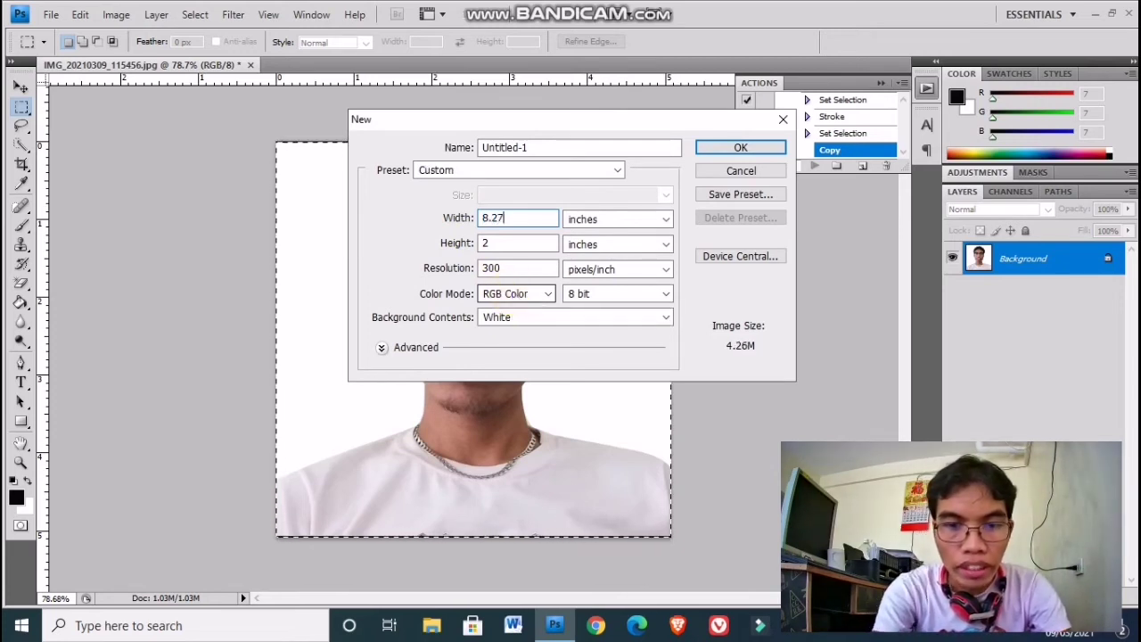
key(Tab)
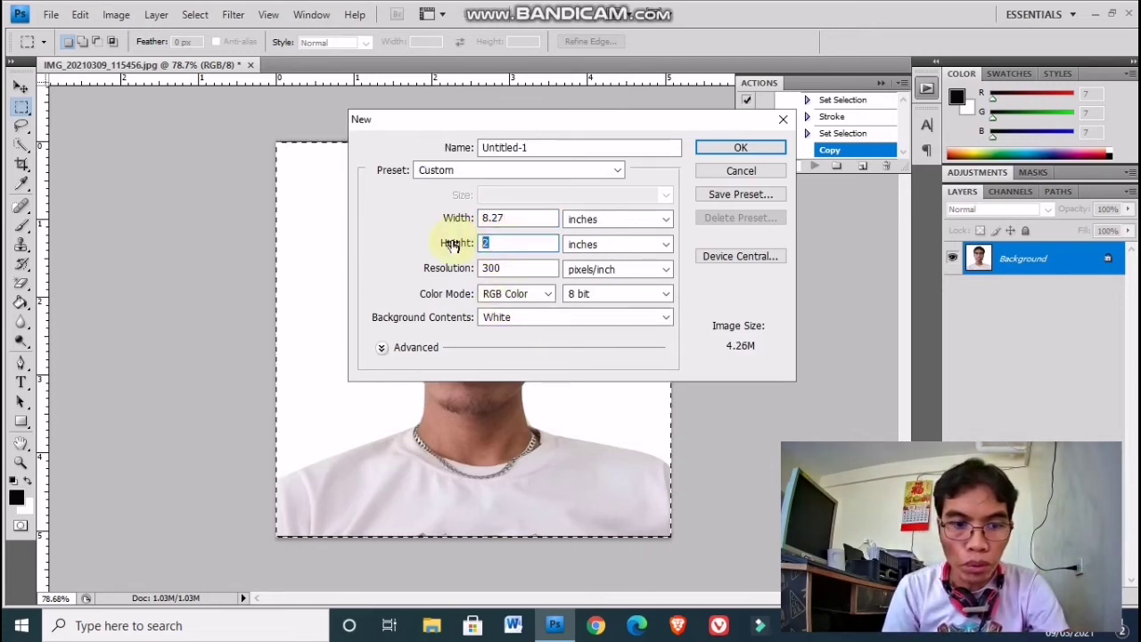
text(11.69)
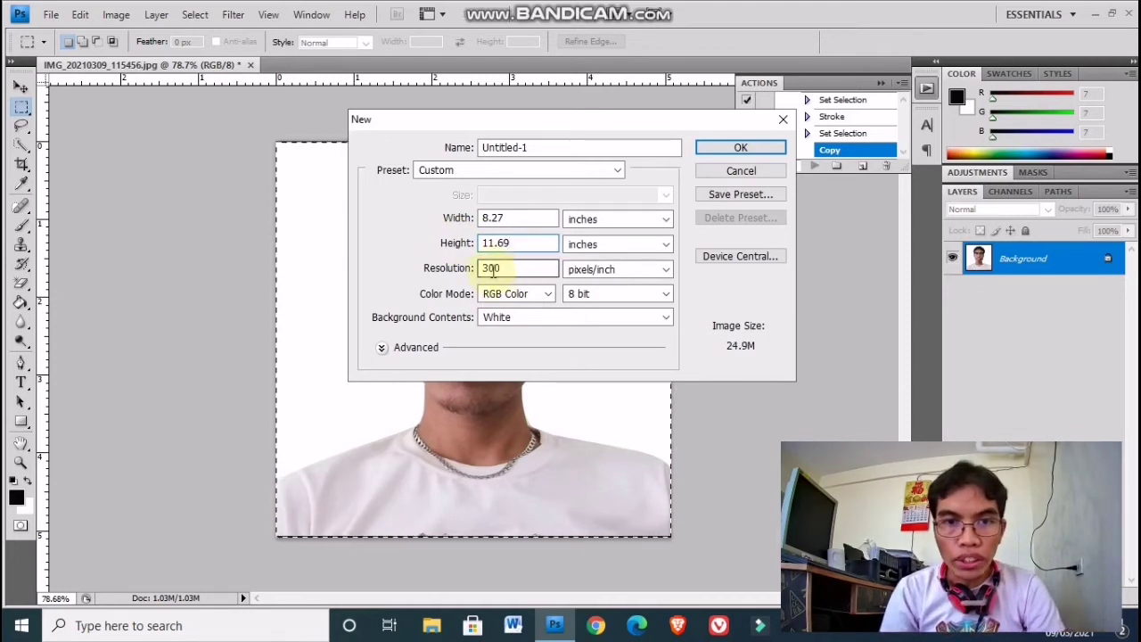
click(726, 150)
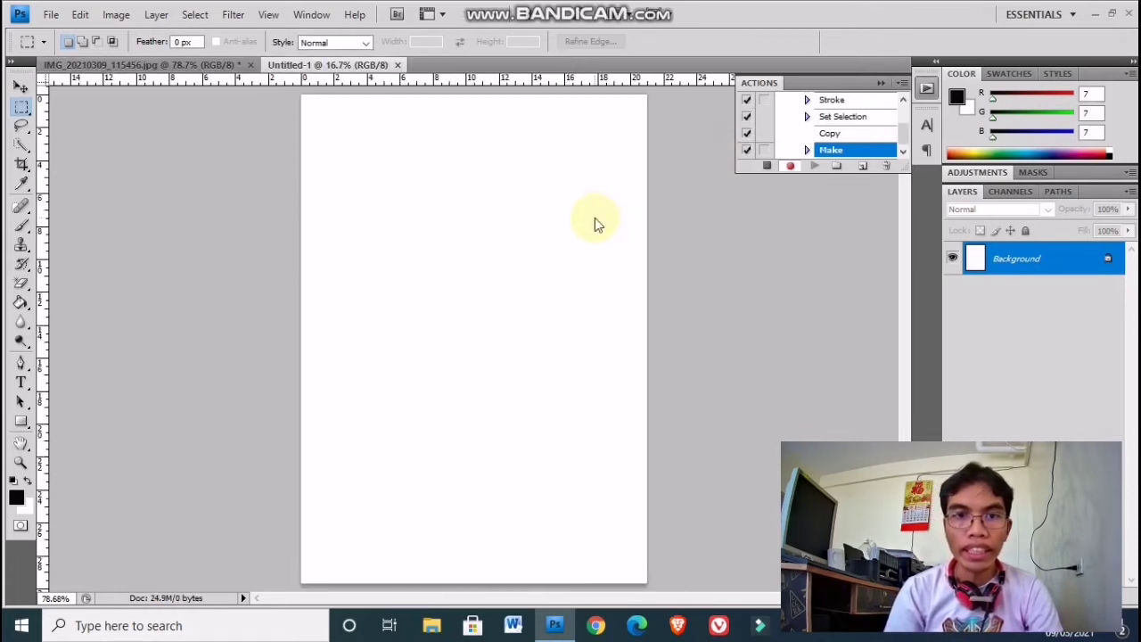
key(ctrl+minus)
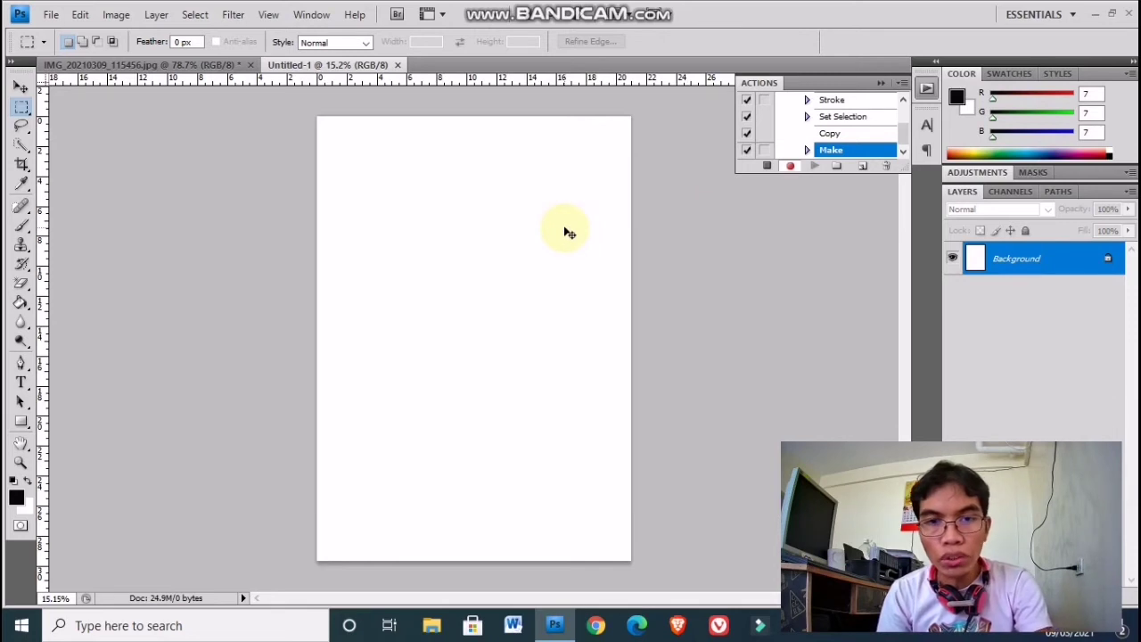
Paste the photo, place it at the page's top-left corner, and add a second beside it
key(ctrl+v)
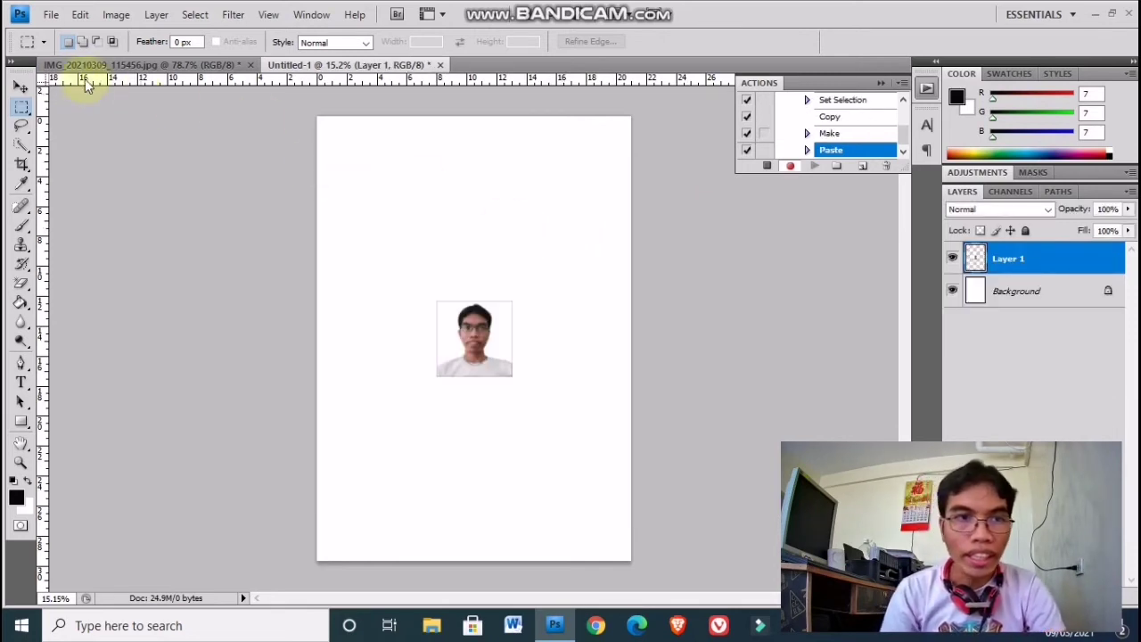
click(22, 85)
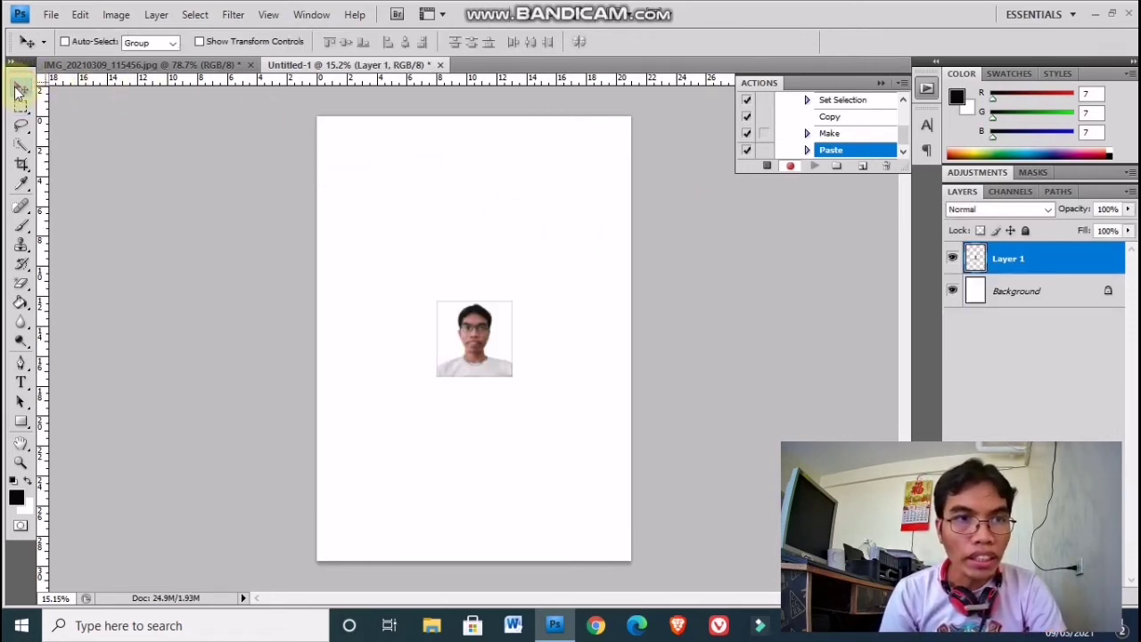
mouse_move(472, 337)
mouse_down()
mouse_move(353, 183)
mouse_move(368, 176)
mouse_up()
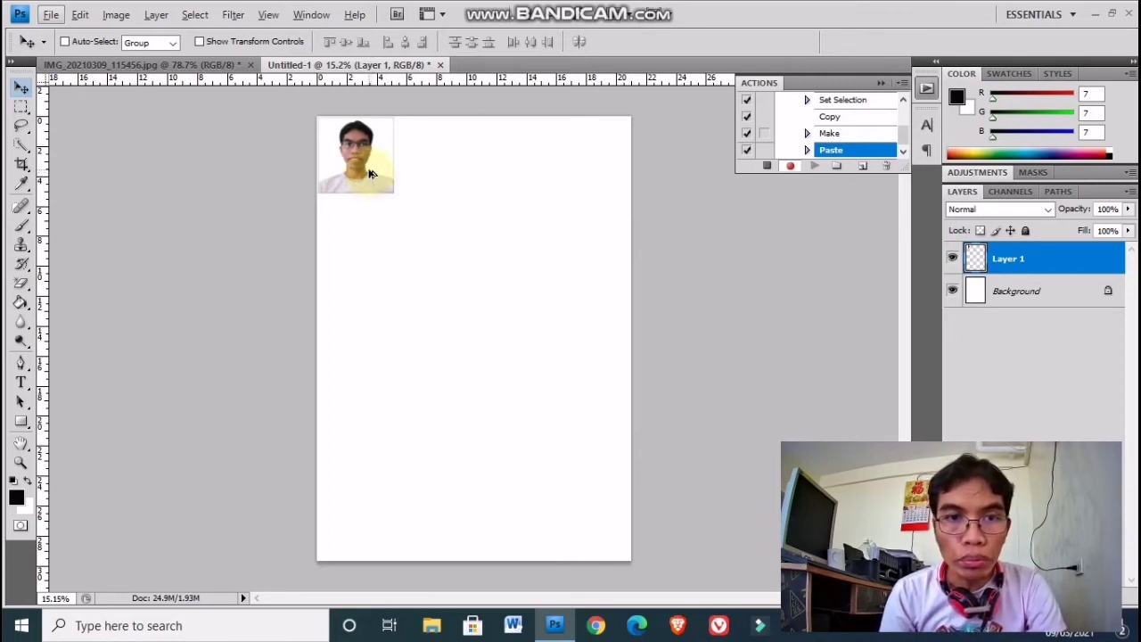
mouse_move(368, 170)
mouse_down()
mouse_move(453, 185)
mouse_move(446, 175)
mouse_up()
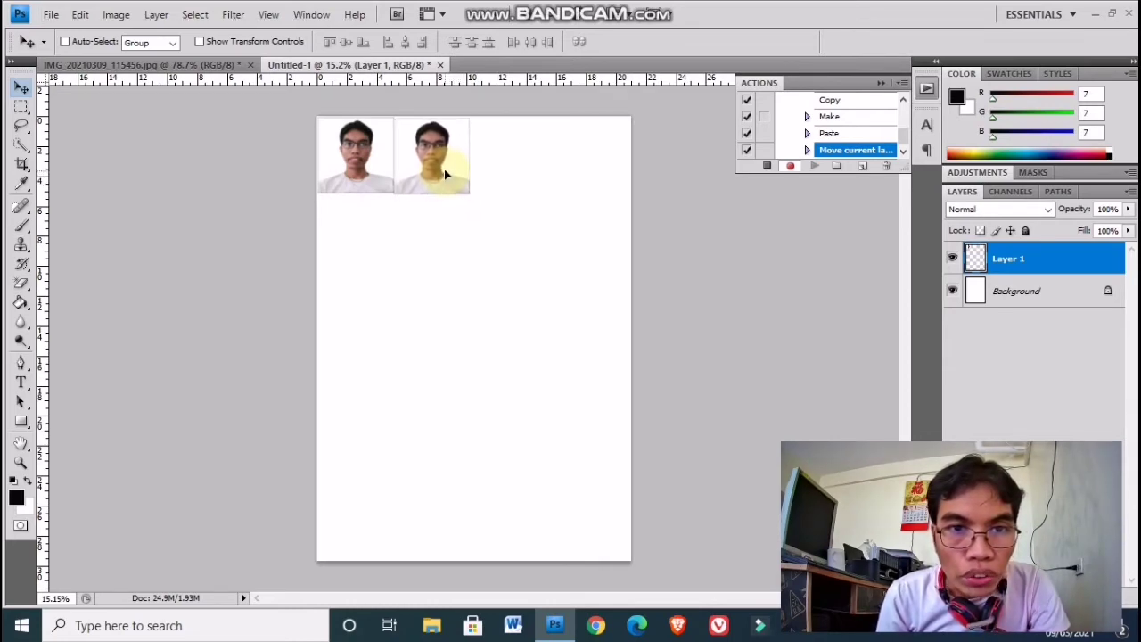
Duplicate the photo layer and drag further copies rightward along the top edge
key(ctrl+j)
scroll(336, 260, up, 3)
mouse_move(335, 259)
mouse_down()
mouse_move(599, 257)
mouse_move(576, 259)
mouse_up()
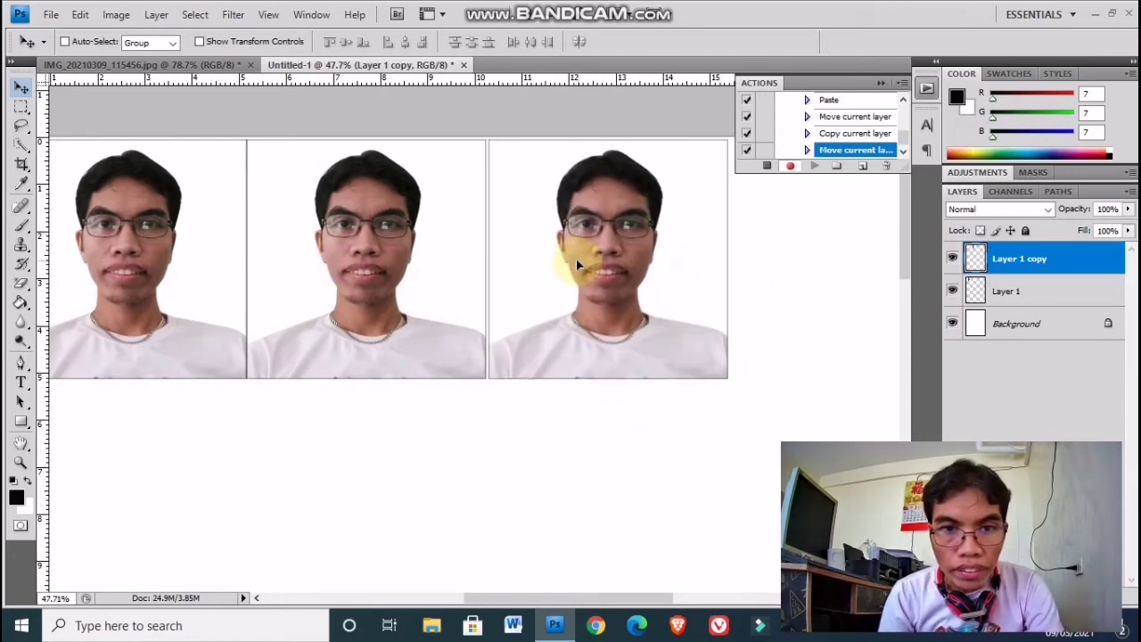
key(ctrl+j)
scroll(535, 294, right, 3)
drag(517, 336, 736, 292)
key(ctrl+j)
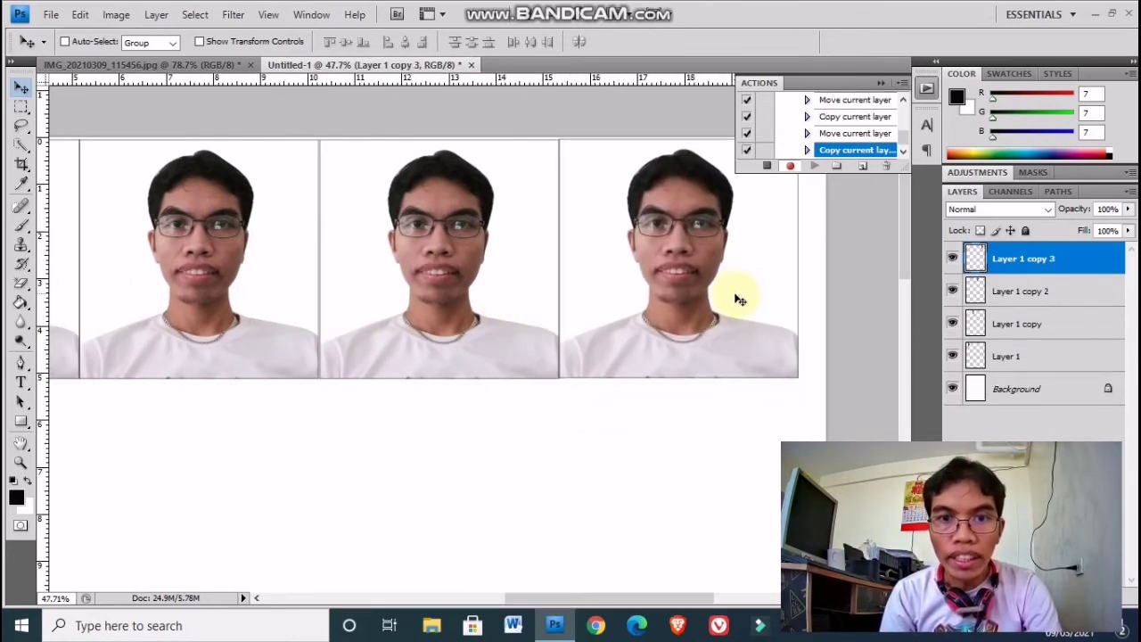
scroll(733, 301, down, 1)
scroll(733, 306, down, 1)
scroll(713, 321, down, 1)
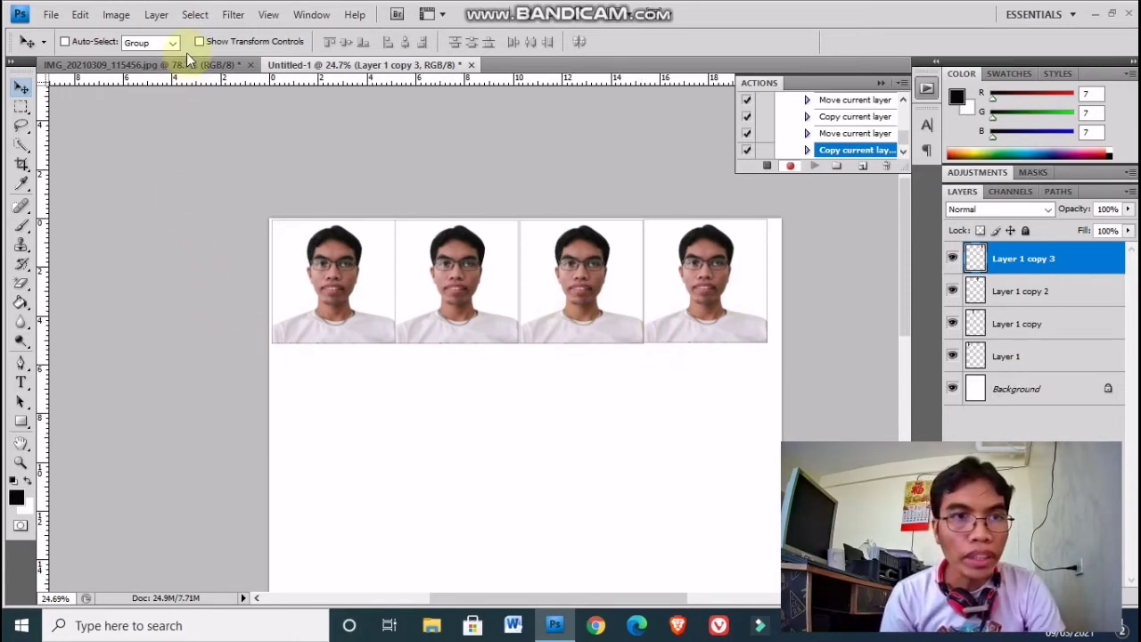
Flatten the photos into one Background layer, stop recording, and close the Actions panel
click(158, 18)
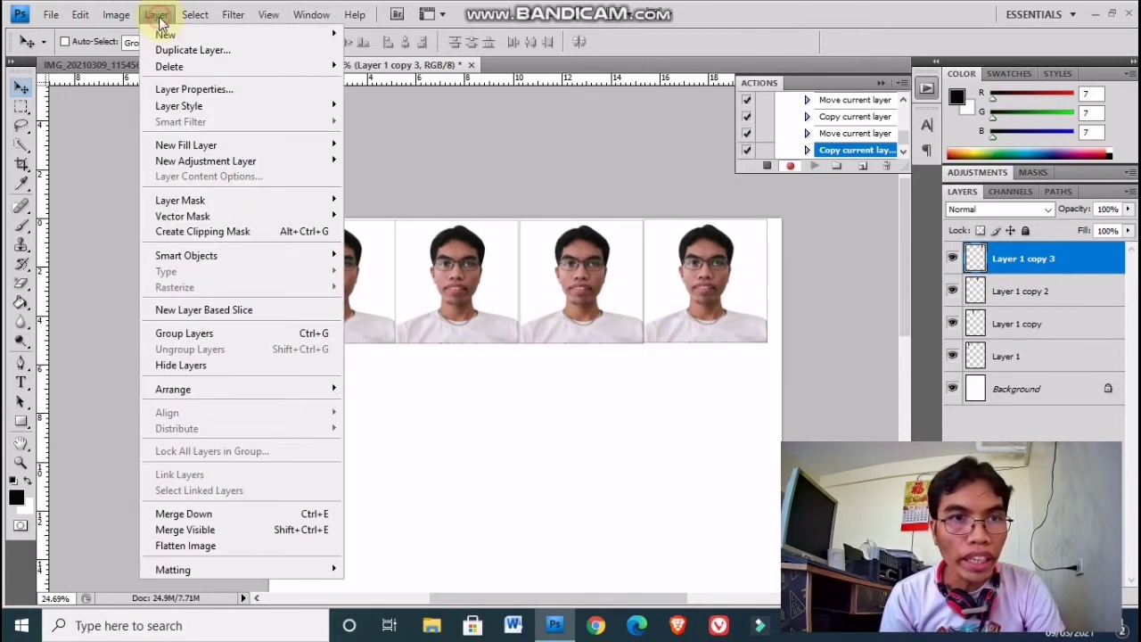
click(175, 547)
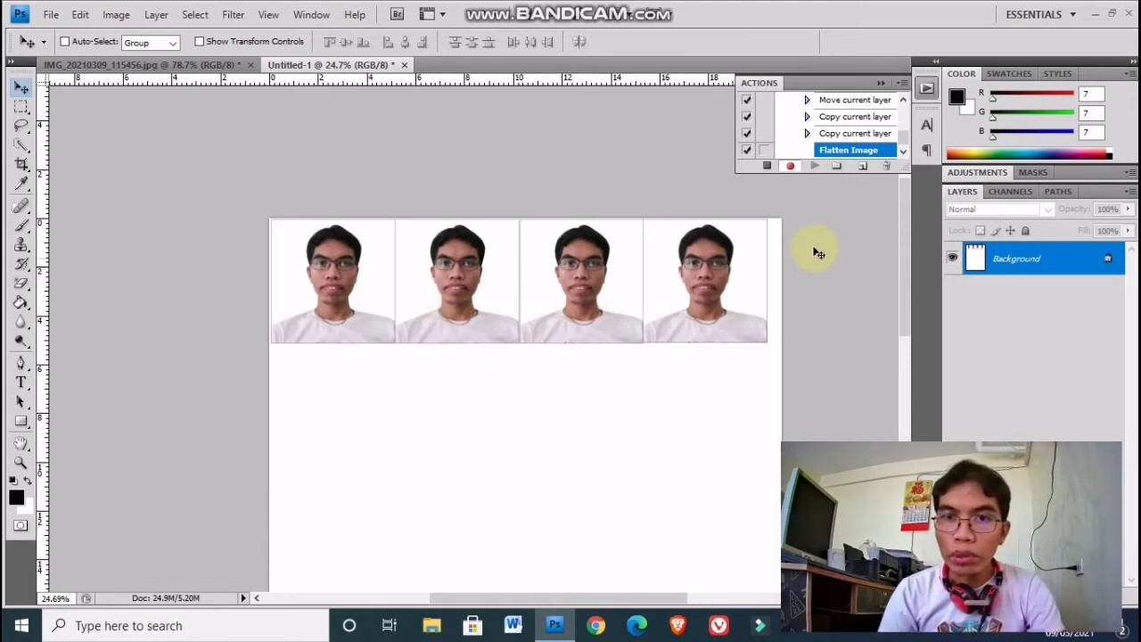
click(765, 168)
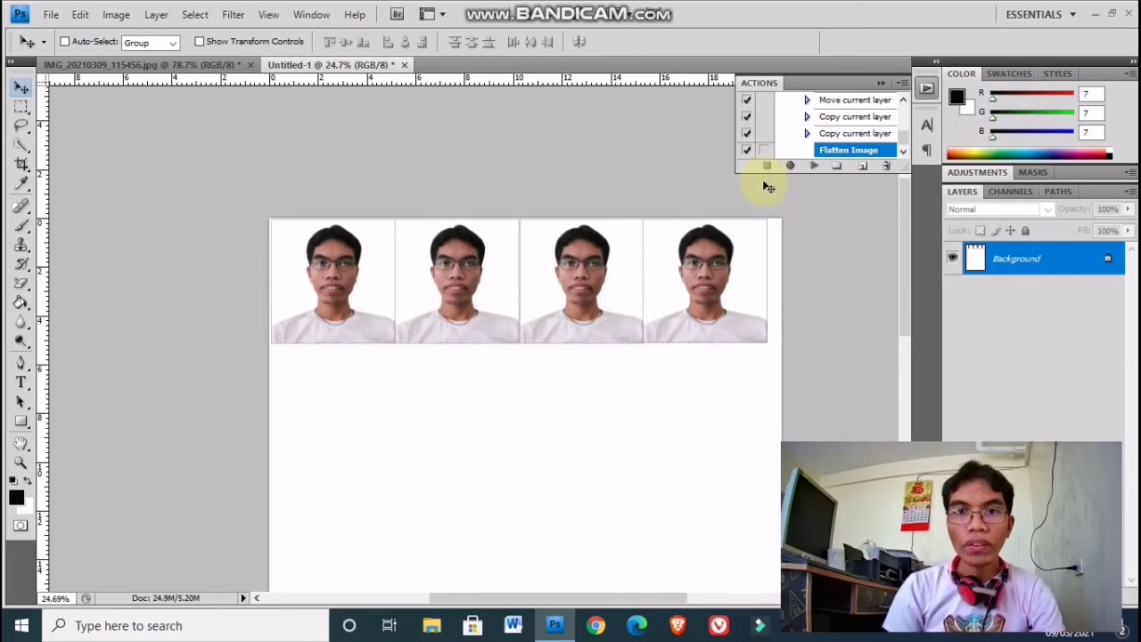
click(879, 84)
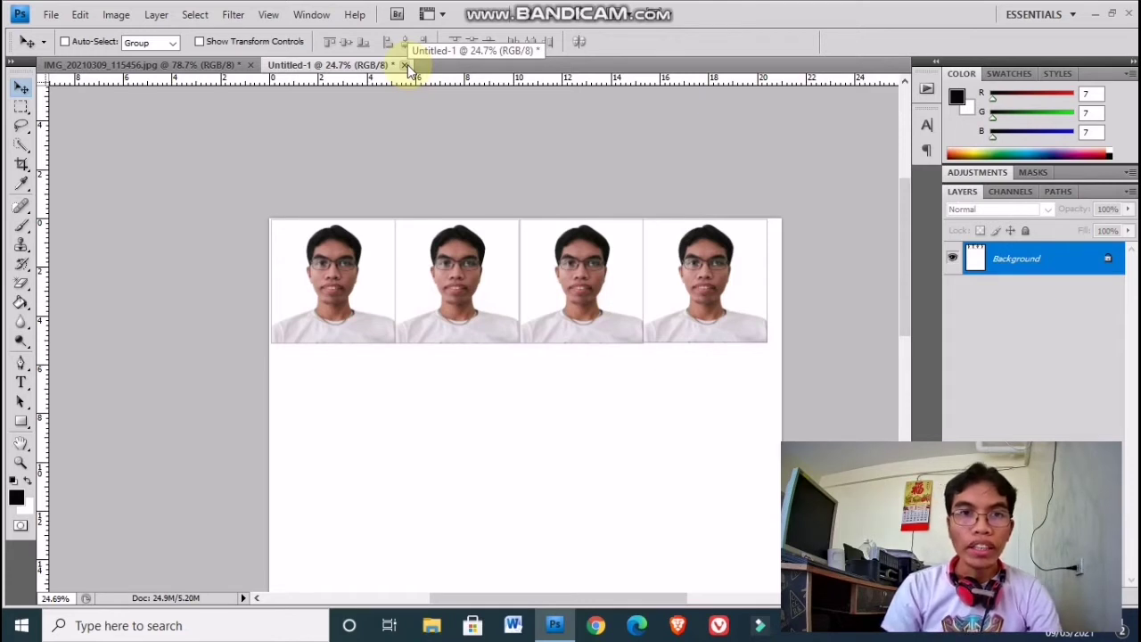
Close Untitled-1 and the IMG_20210309_115456 photo, discarding changes to both
click(406, 66)
click(575, 246)
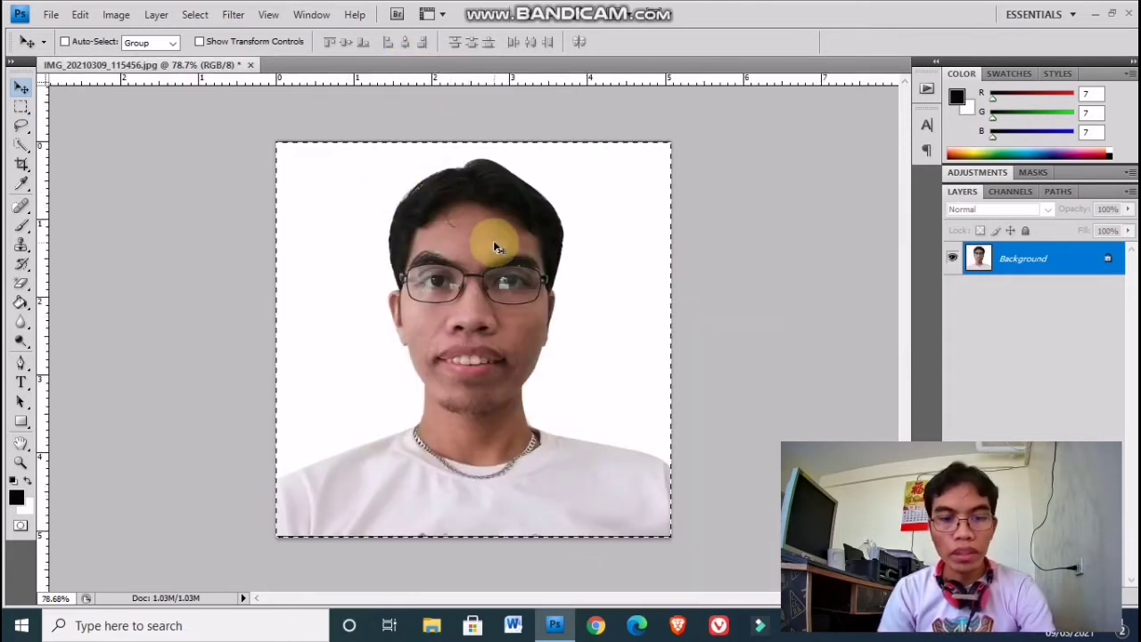
click(250, 65)
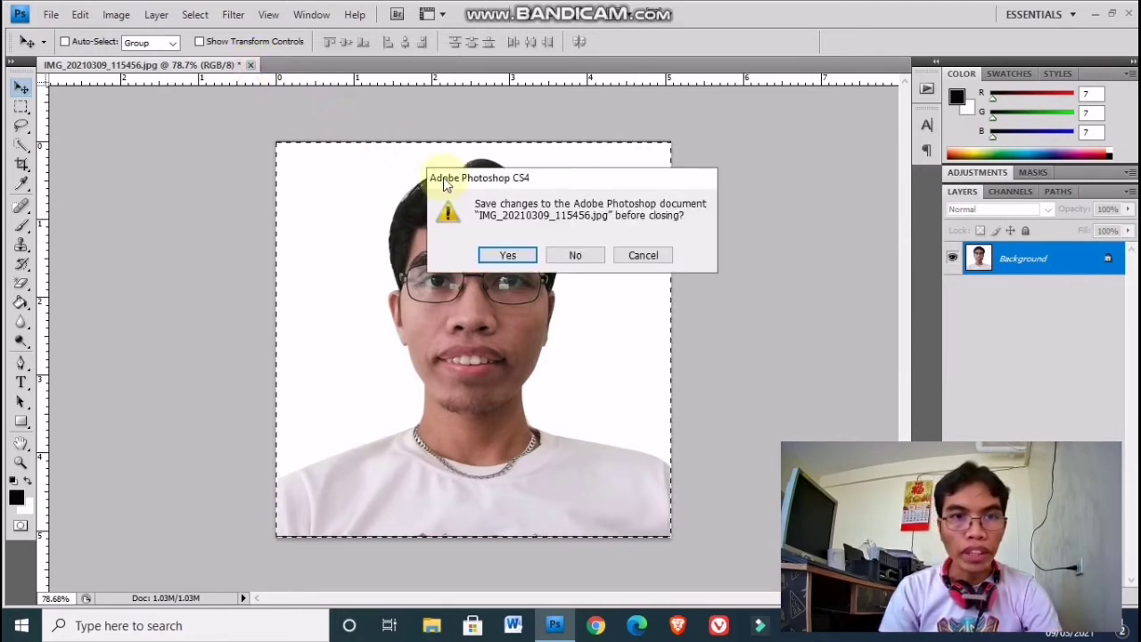
click(576, 255)
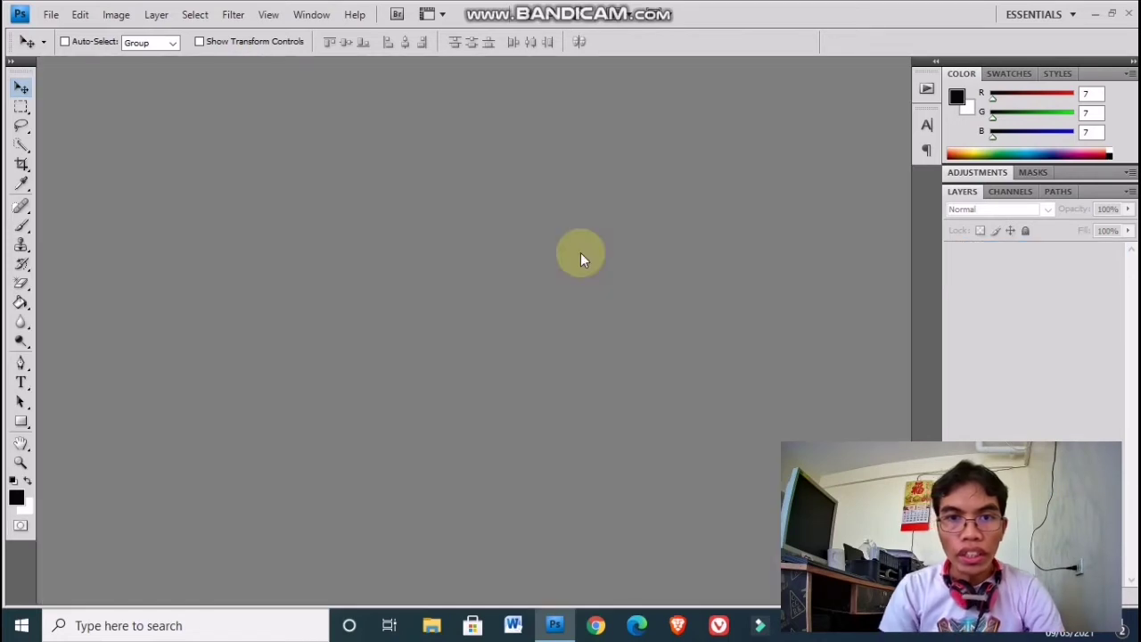
Reopen IMG_20210309_115456.jpg from Downloads and hide its grid overlay via View > Extras
click(52, 16)
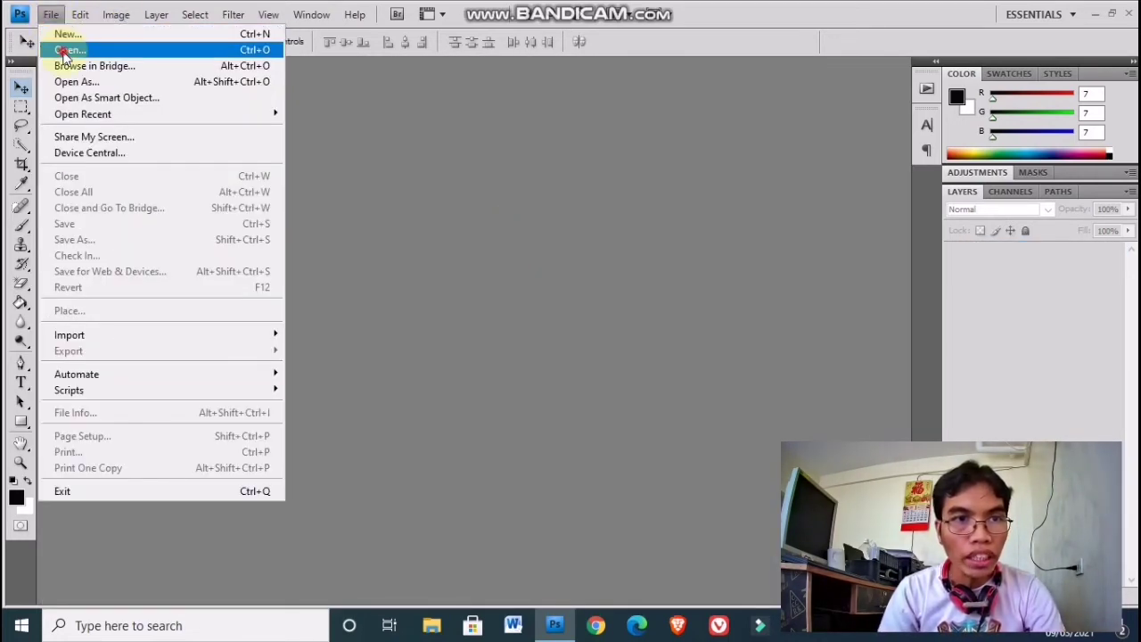
click(62, 50)
click(550, 169)
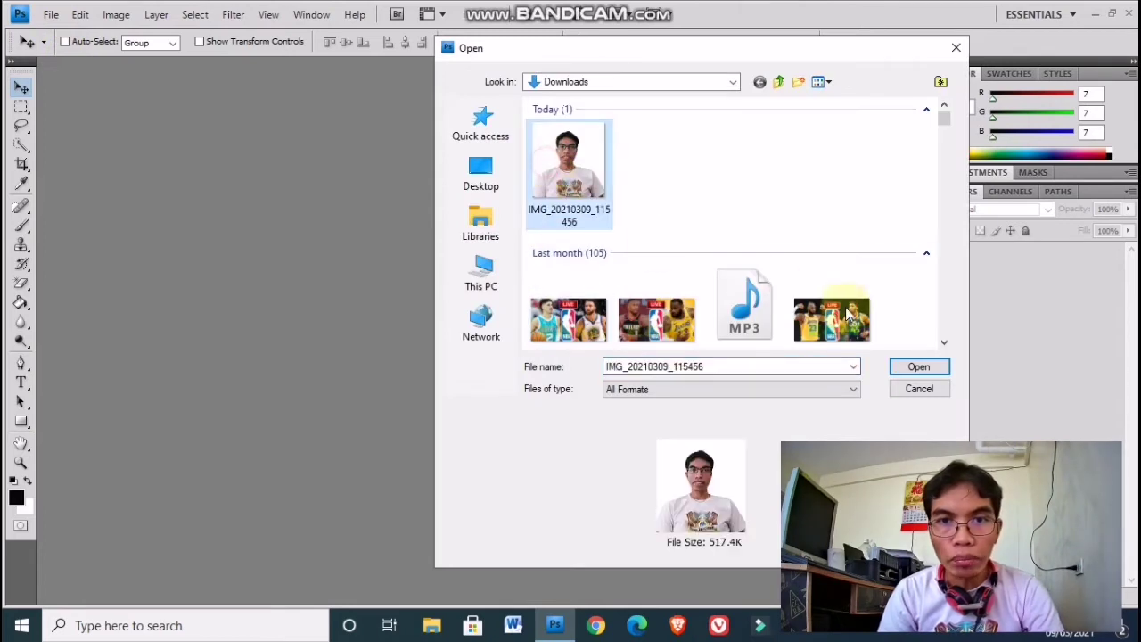
click(917, 367)
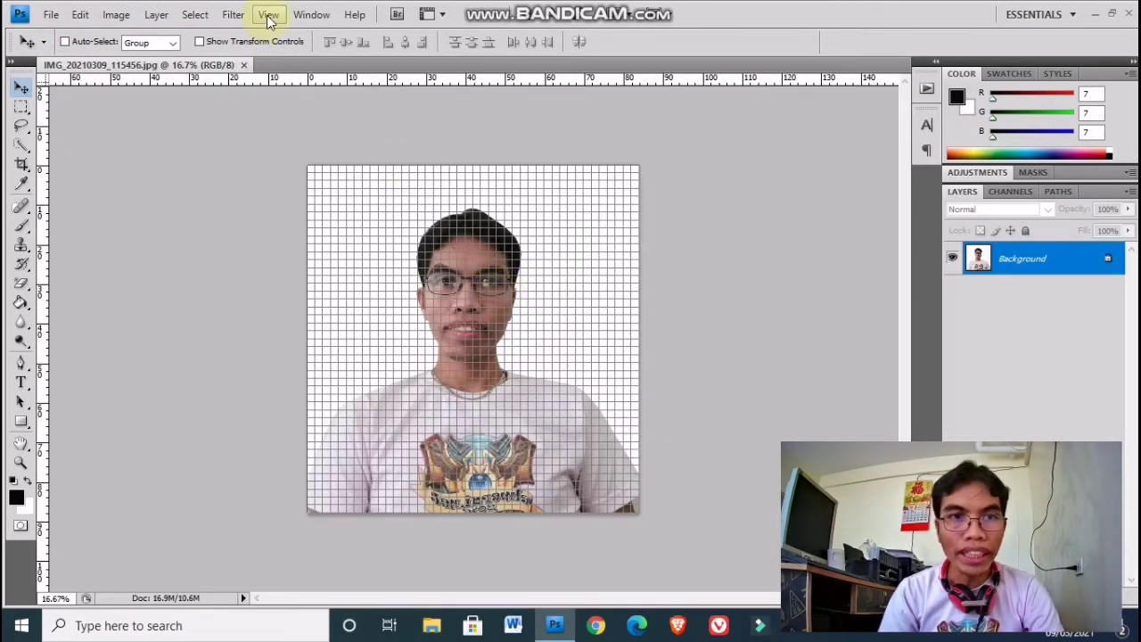
click(268, 21)
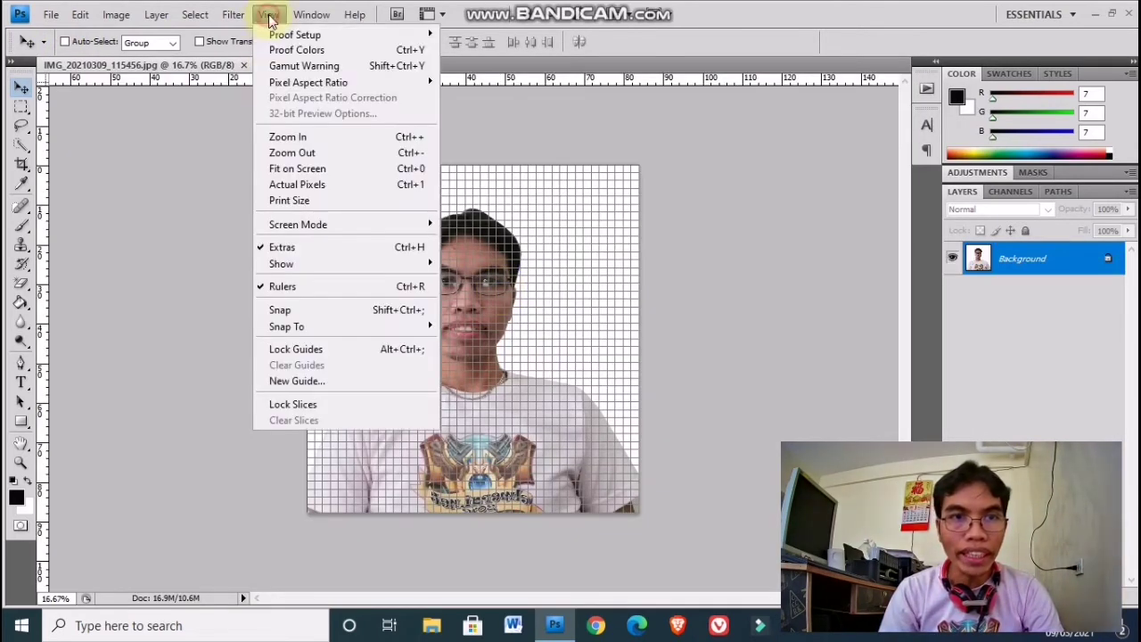
click(264, 257)
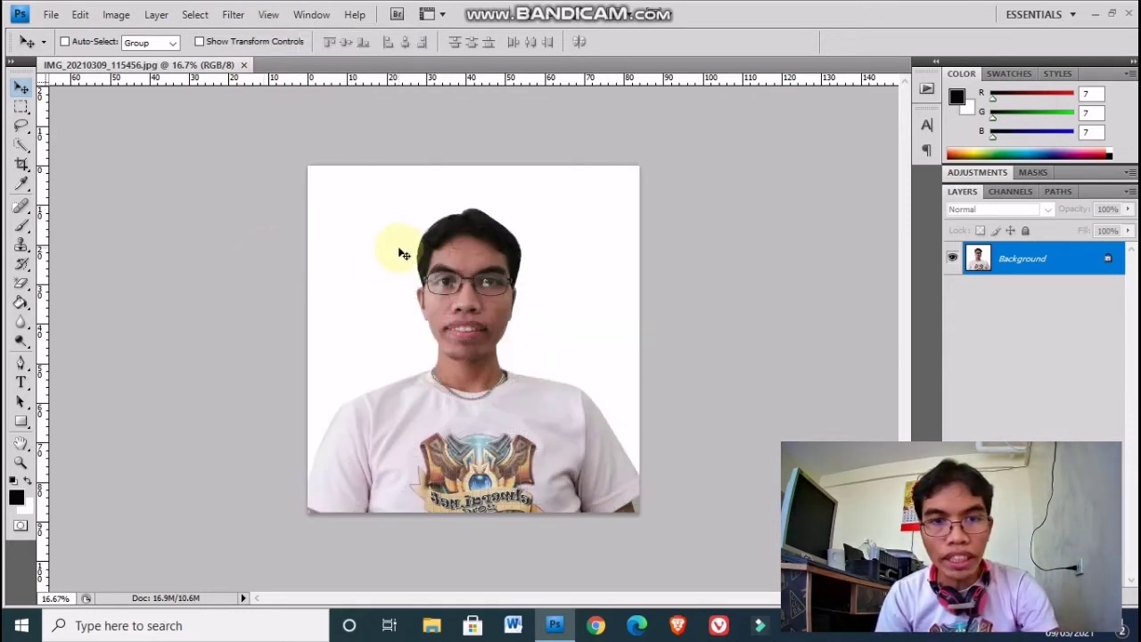
Crop the photo to a 2 × 2 inch, 300 ppi square around the head and shoulders
key(c)
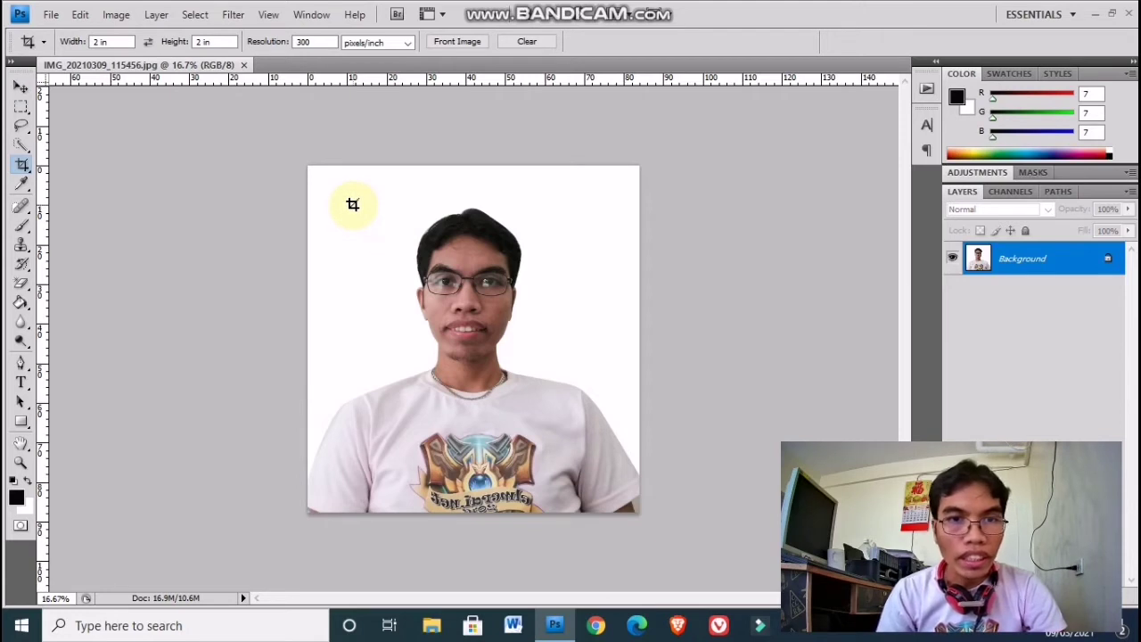
drag(352, 204, 616, 433)
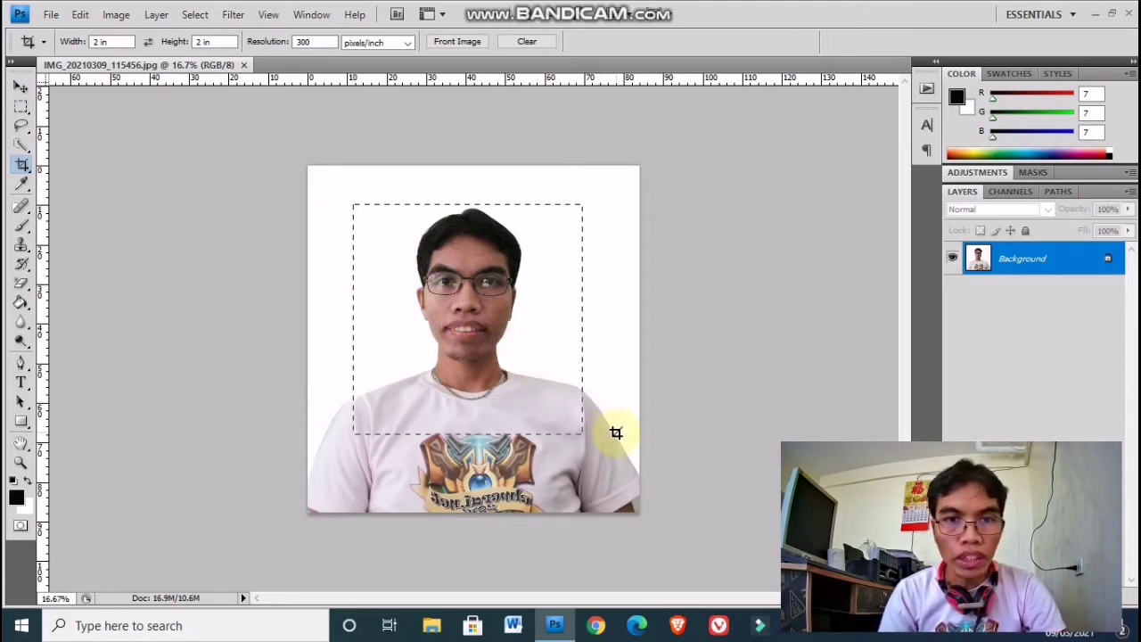
double_click(516, 362)
scroll(504, 370, up, 1)
scroll(503, 369, up, 1)
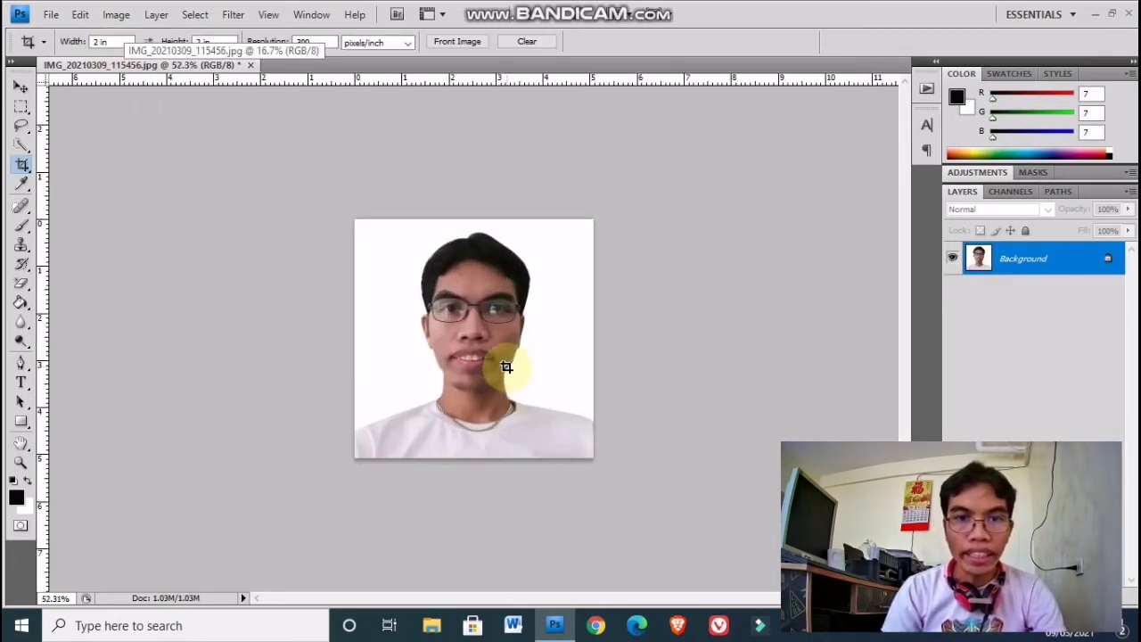
scroll(504, 368, up, 1)
scroll(504, 365, up, 1)
scroll(503, 365, up, 1)
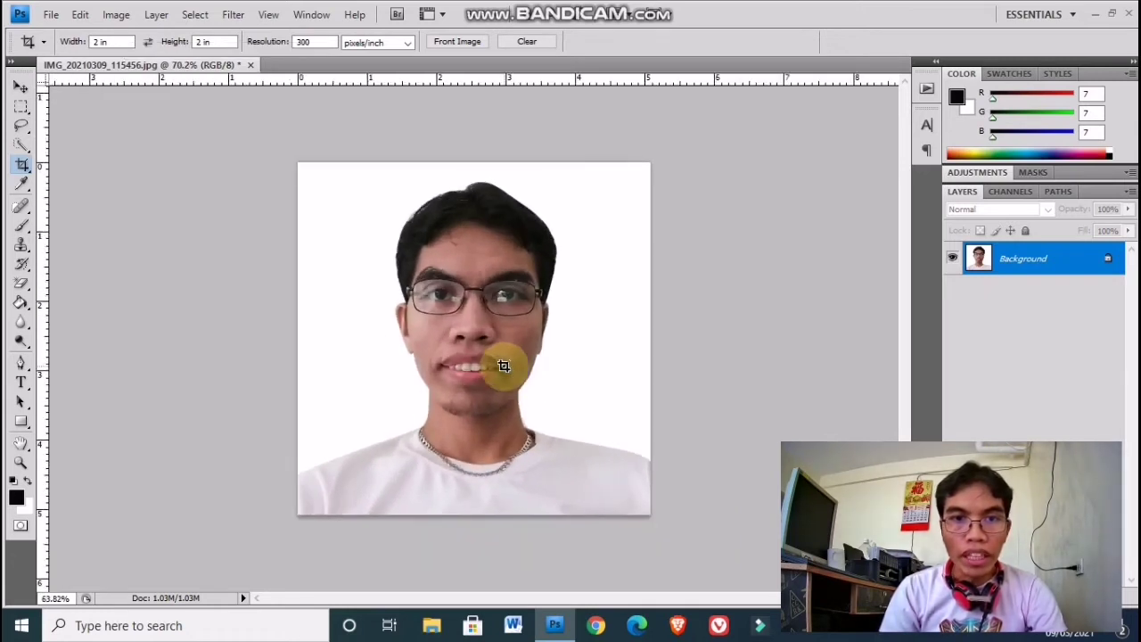
scroll(502, 364, down, 1)
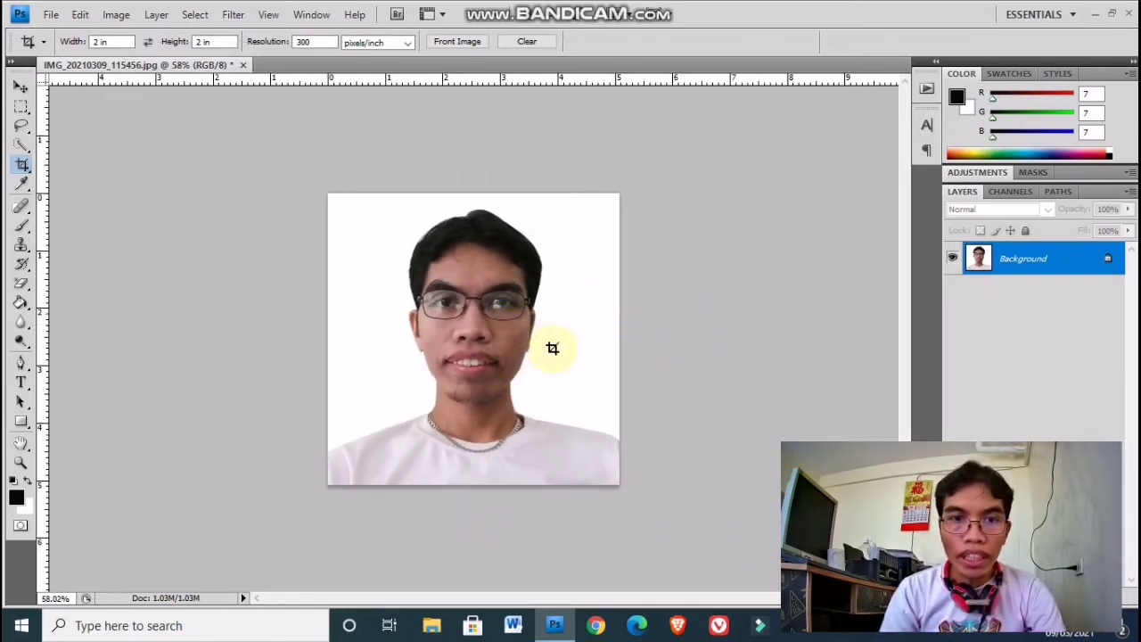
Select the collapsed 2x2 click action and play it to build the four-photo A4 page
click(930, 90)
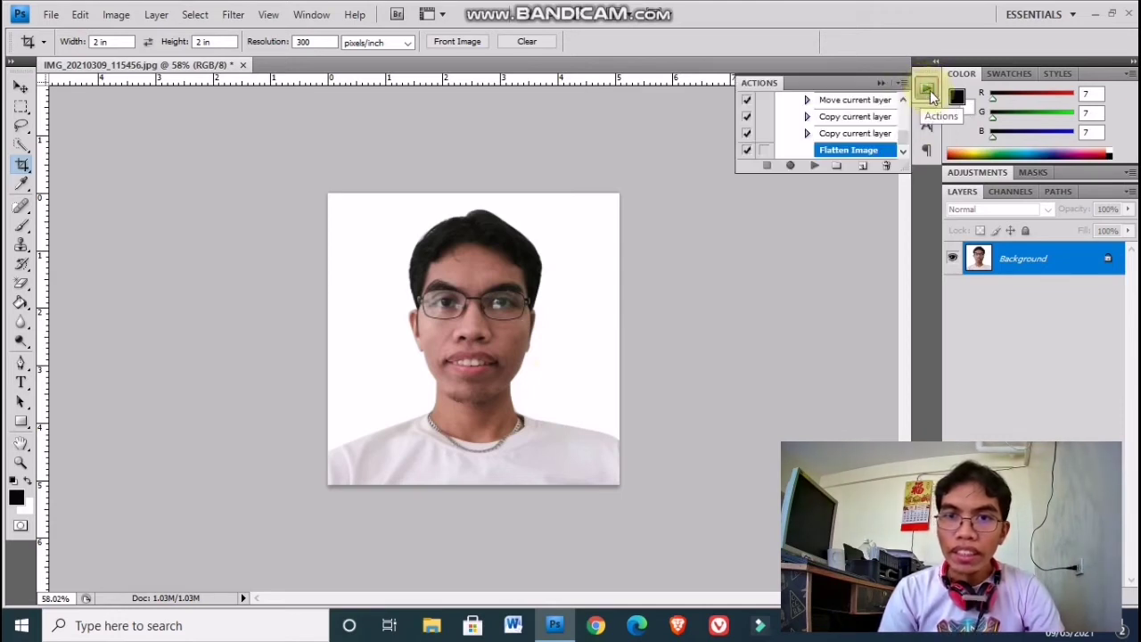
drag(904, 136, 904, 103)
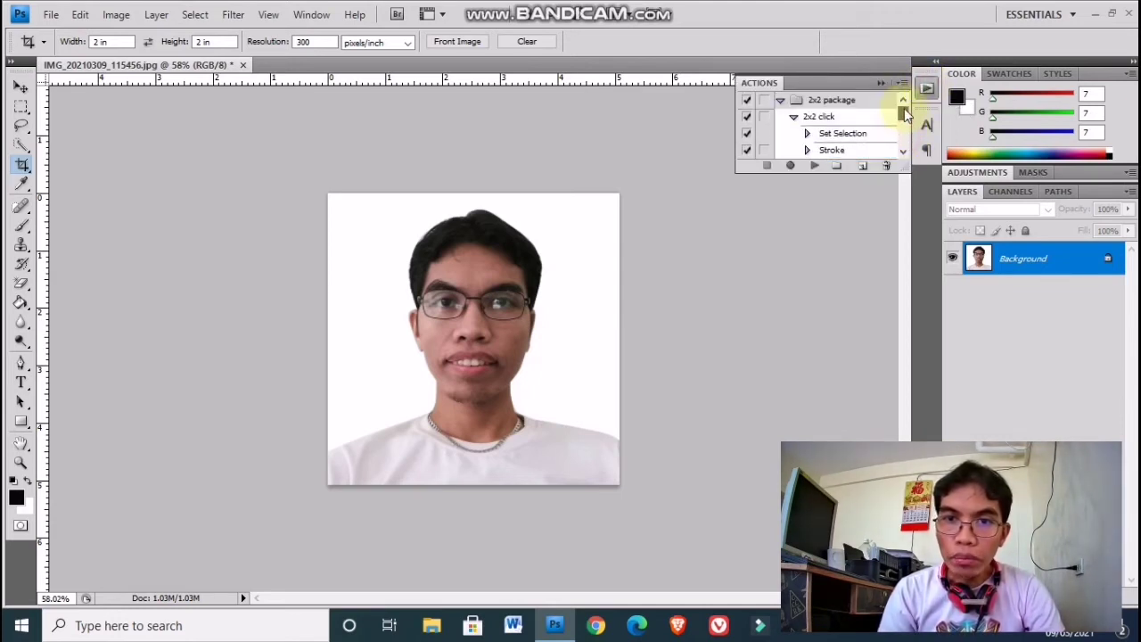
click(795, 117)
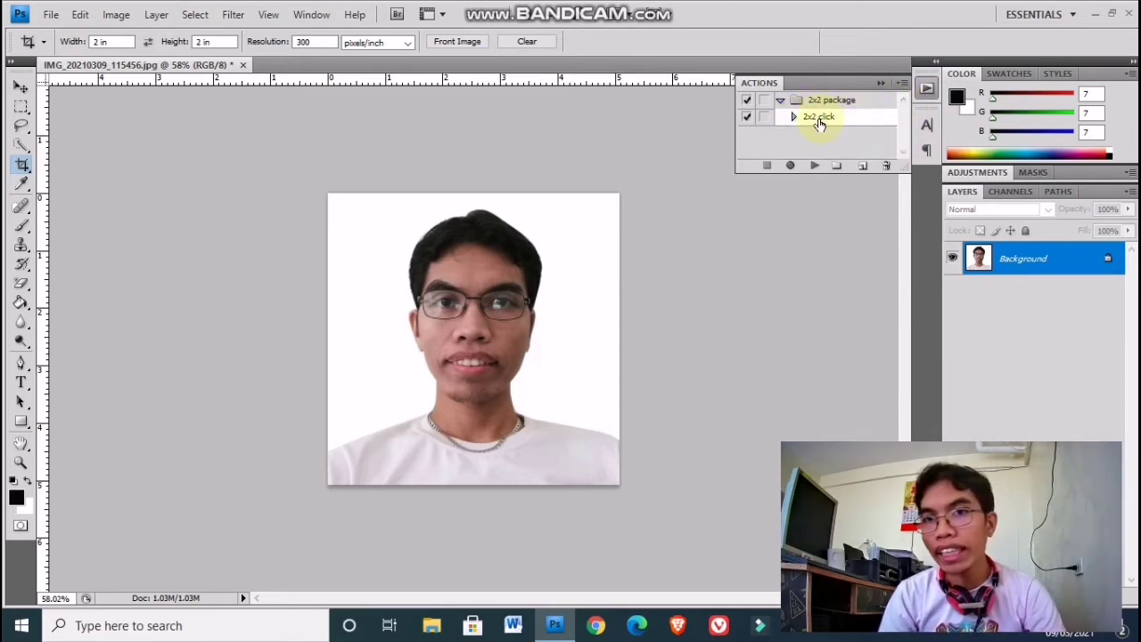
click(817, 117)
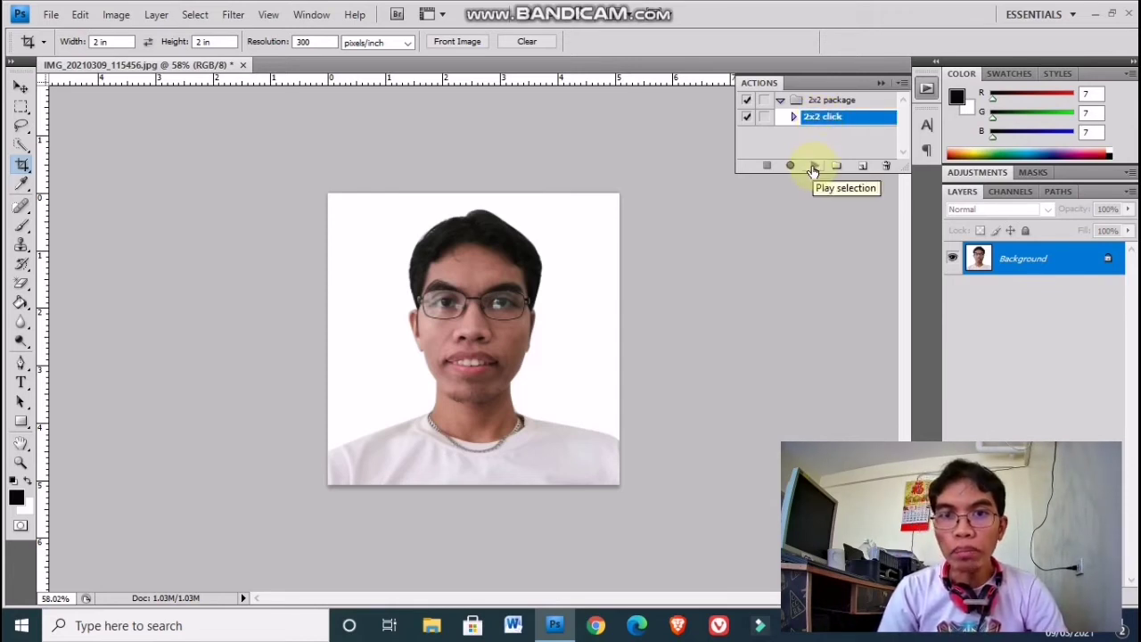
click(812, 168)
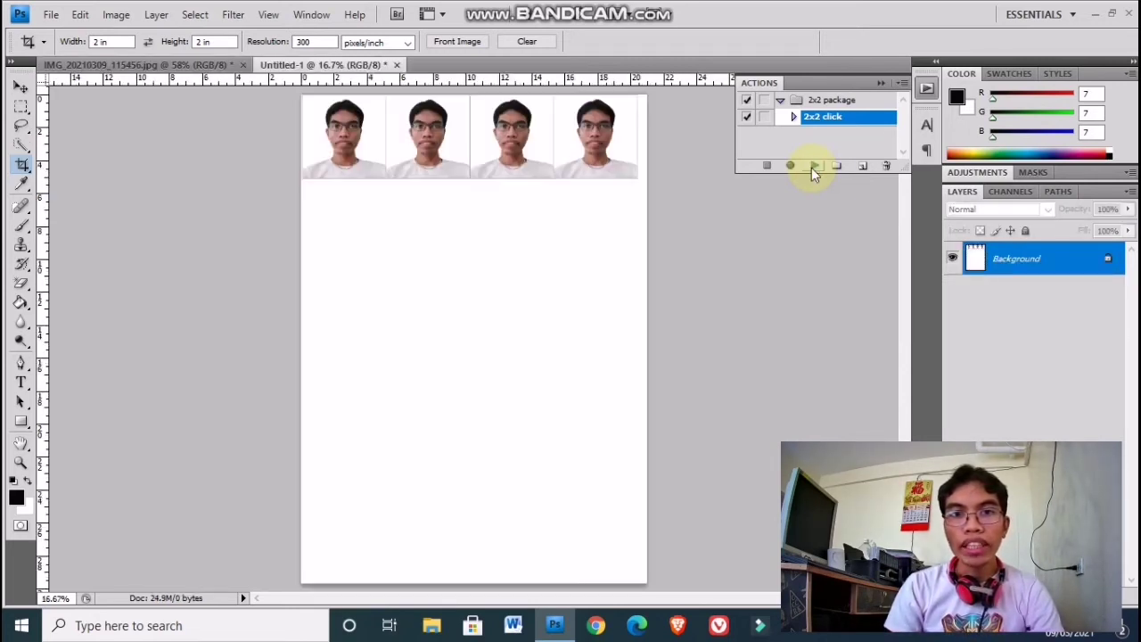
drag(900, 293, 900, 247)
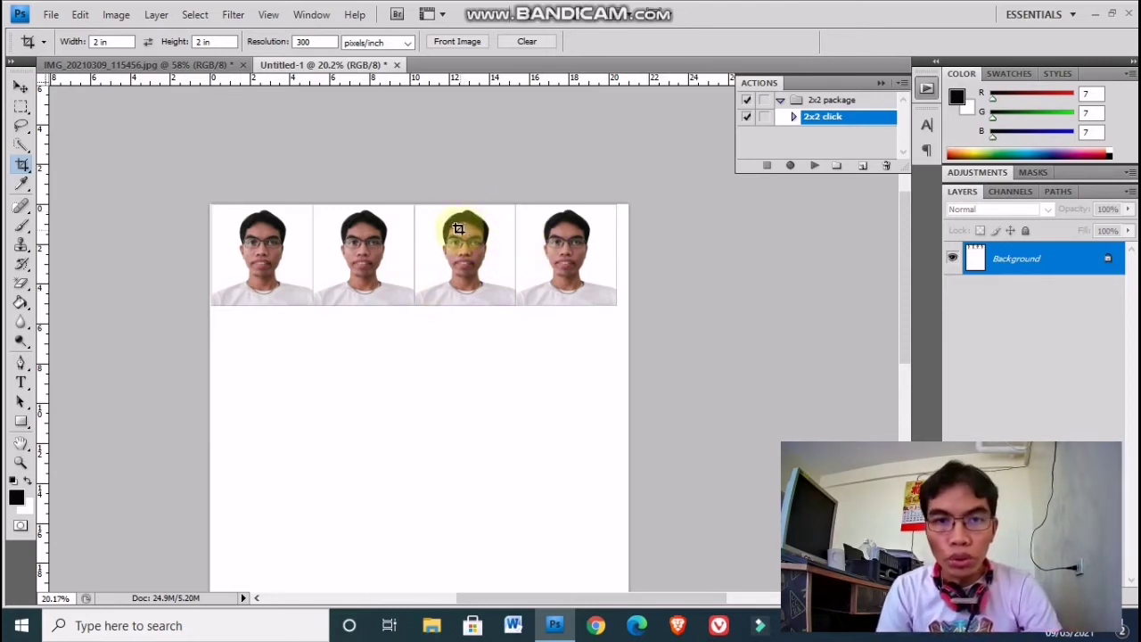
Close the tiled Untitled-1 page generated by the action
double_click(847, 117)
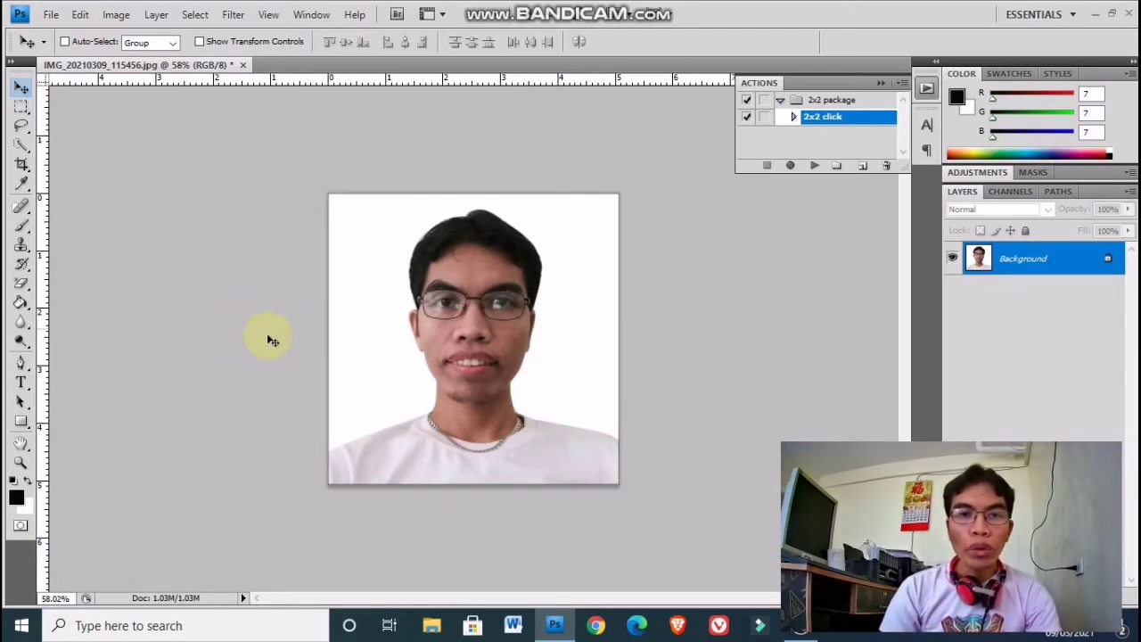
key(c)
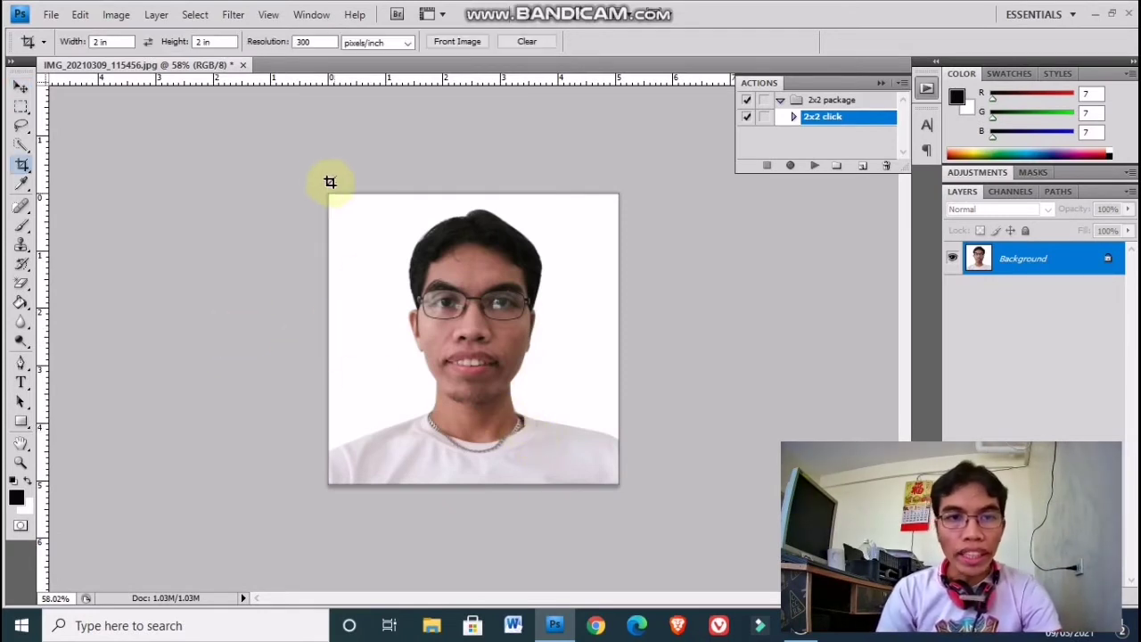
click(548, 397)
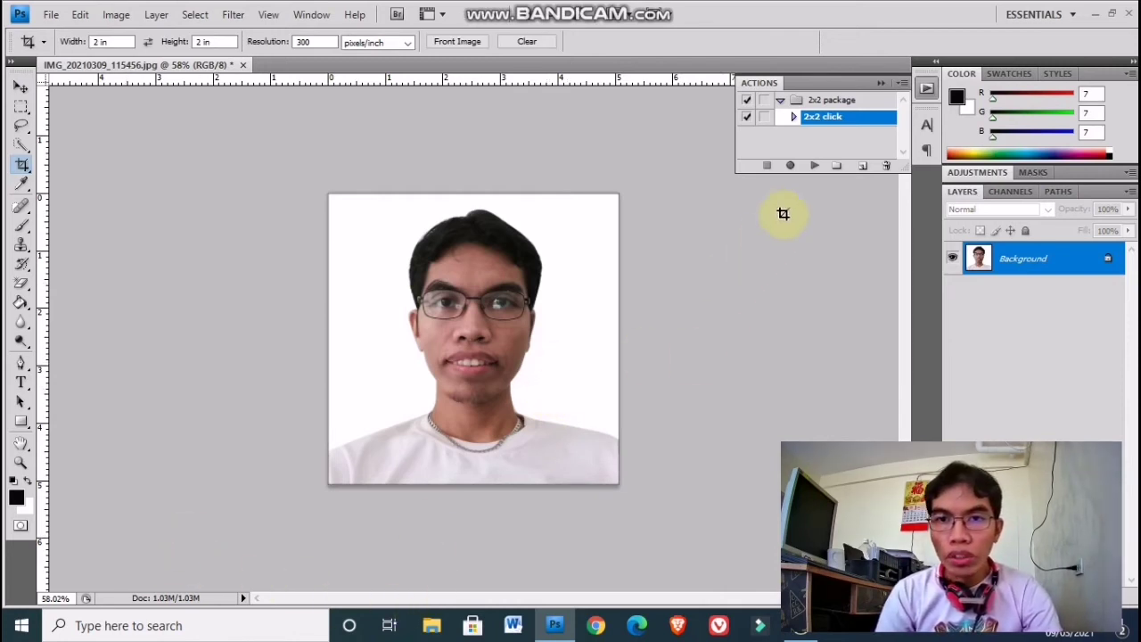
Create a new action set named '1x1 package'
click(836, 168)
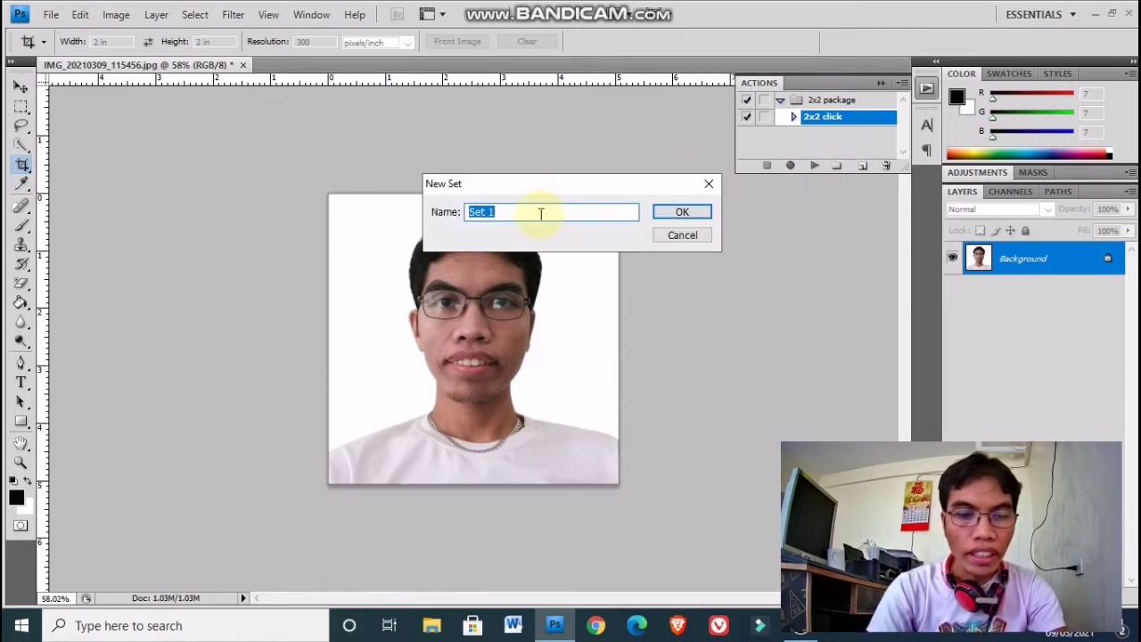
text(1x1 )
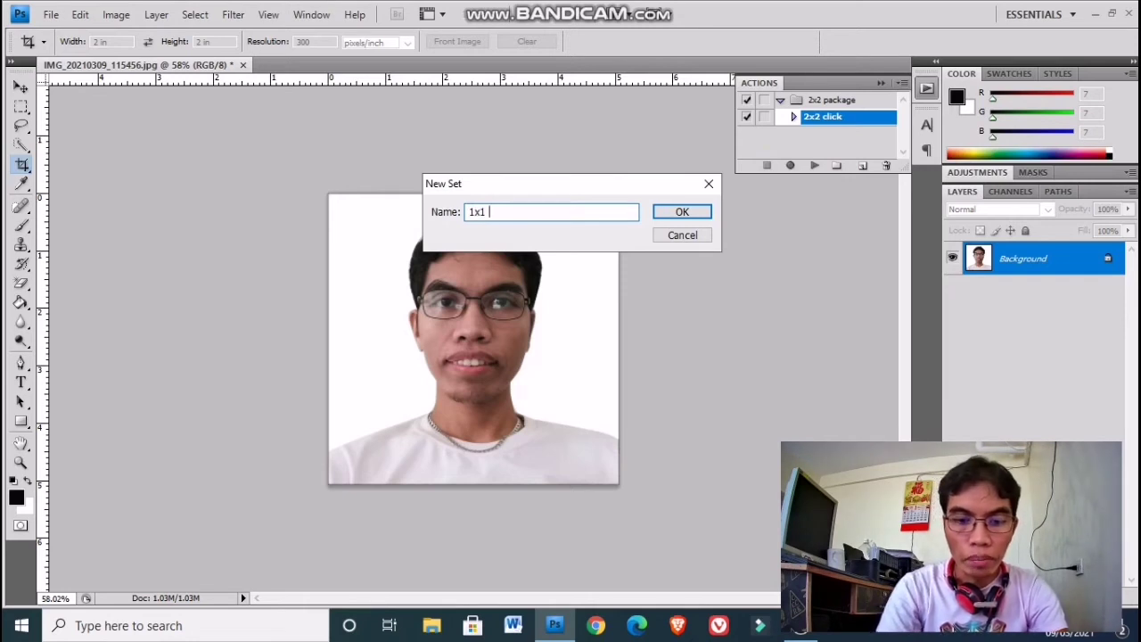
text(package)
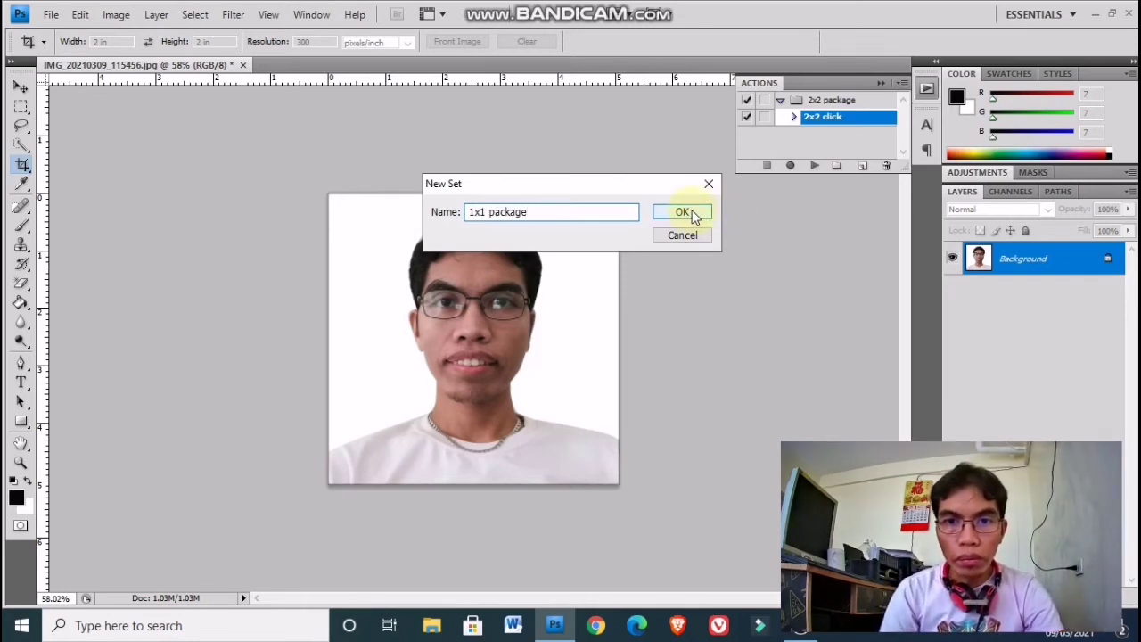
click(688, 213)
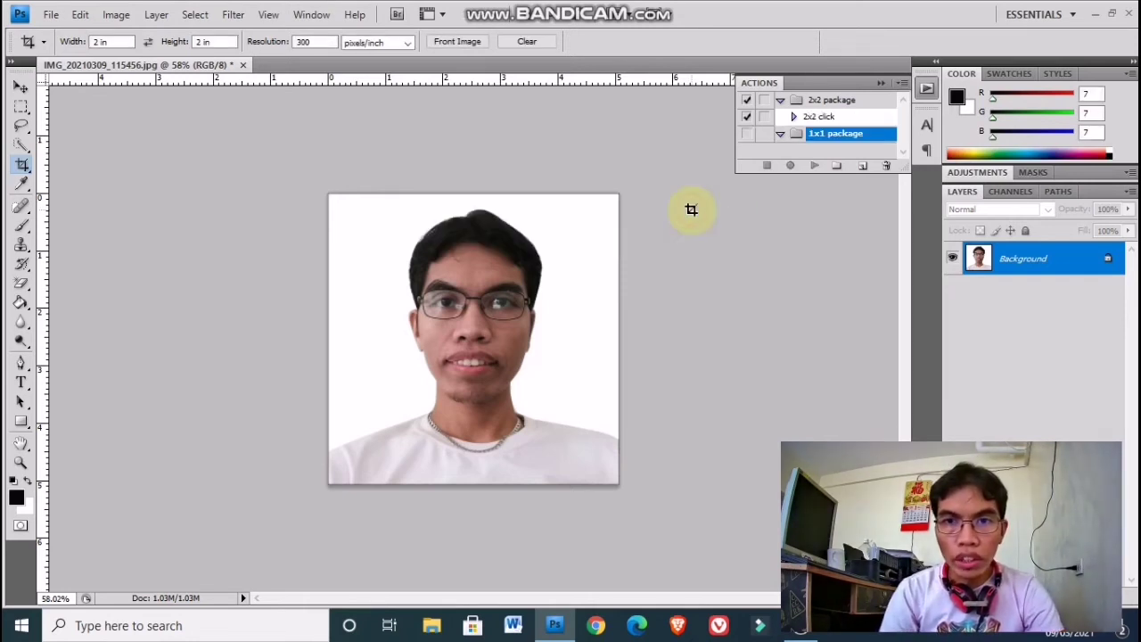
Create a '1x1 click' action in the 1x1 package set and start recording
click(863, 170)
text(1x1 c)
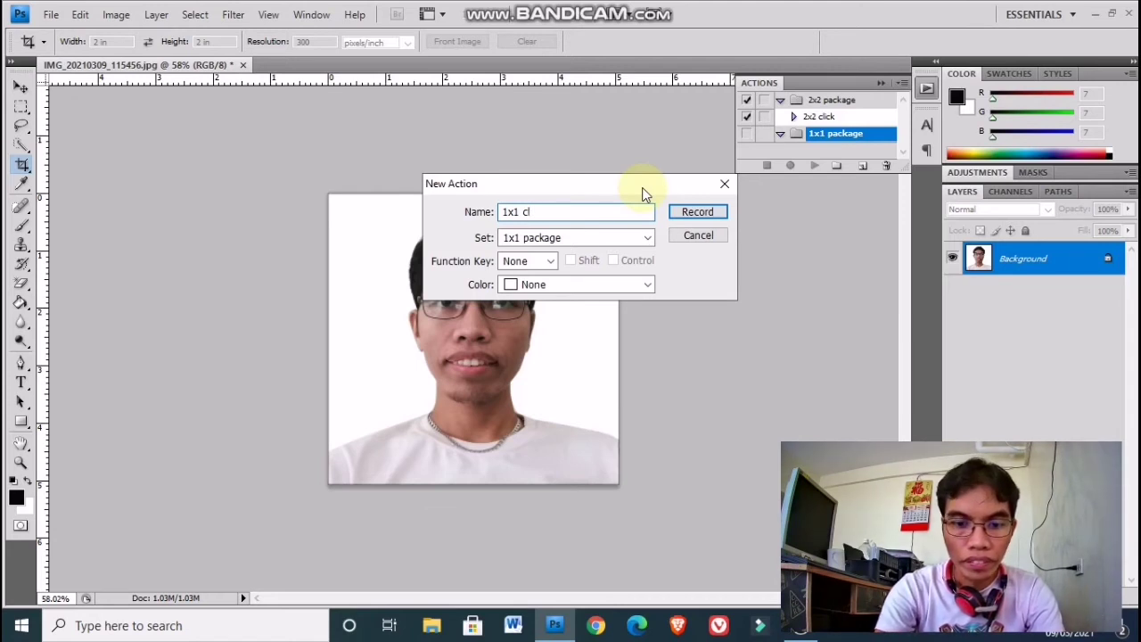
text(l)
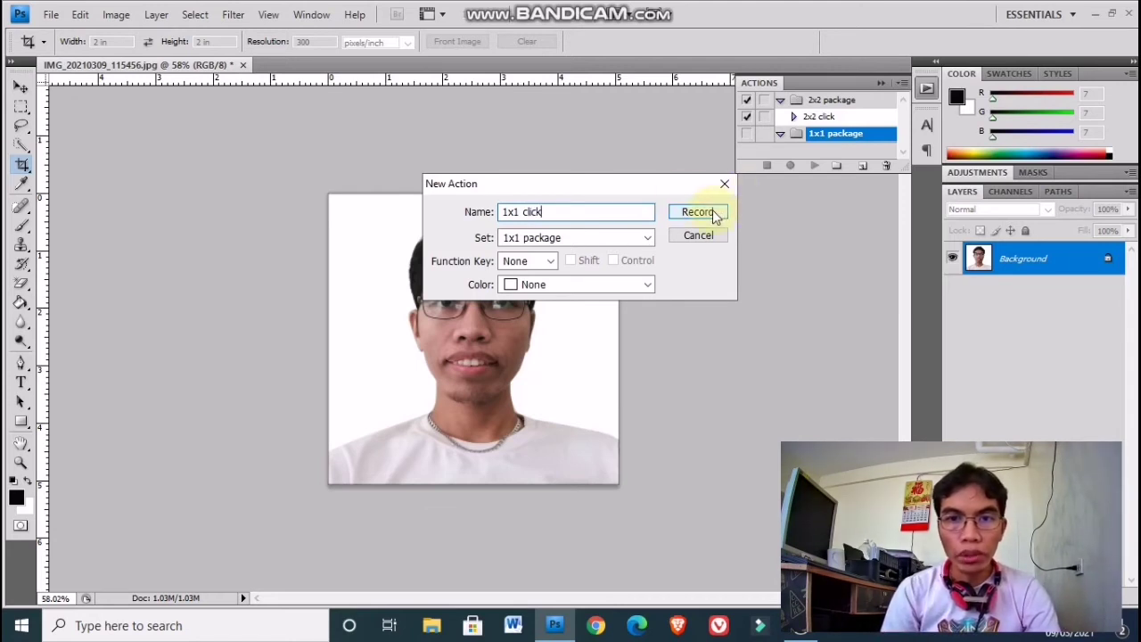
click(715, 217)
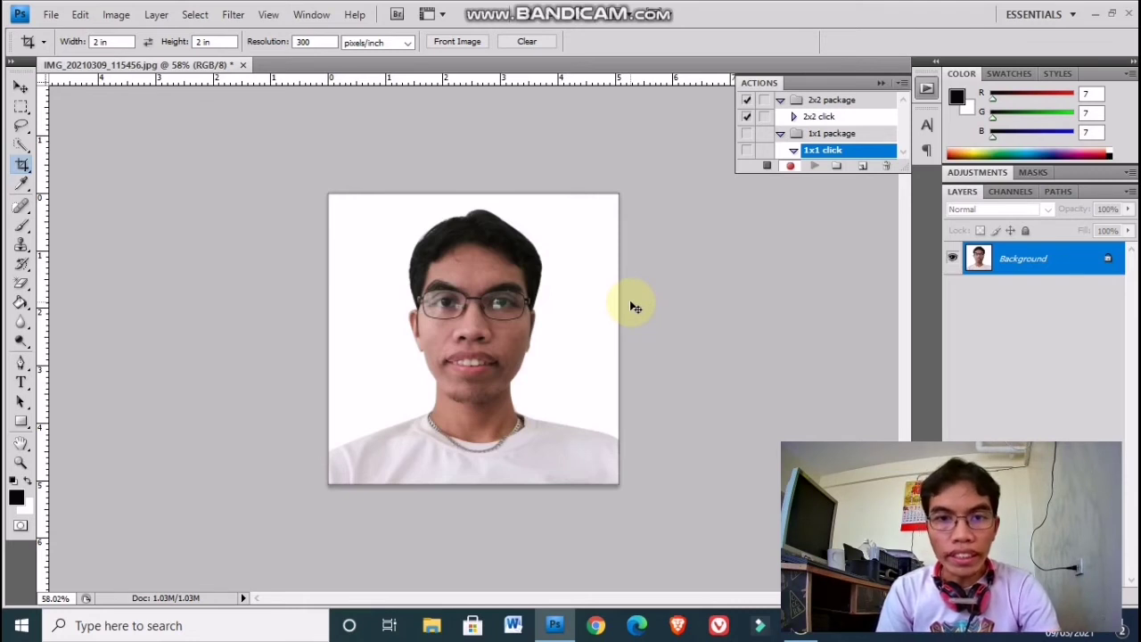
Select and copy the entire photo with Ctrl+A and Ctrl+C
key(ctrl+a)
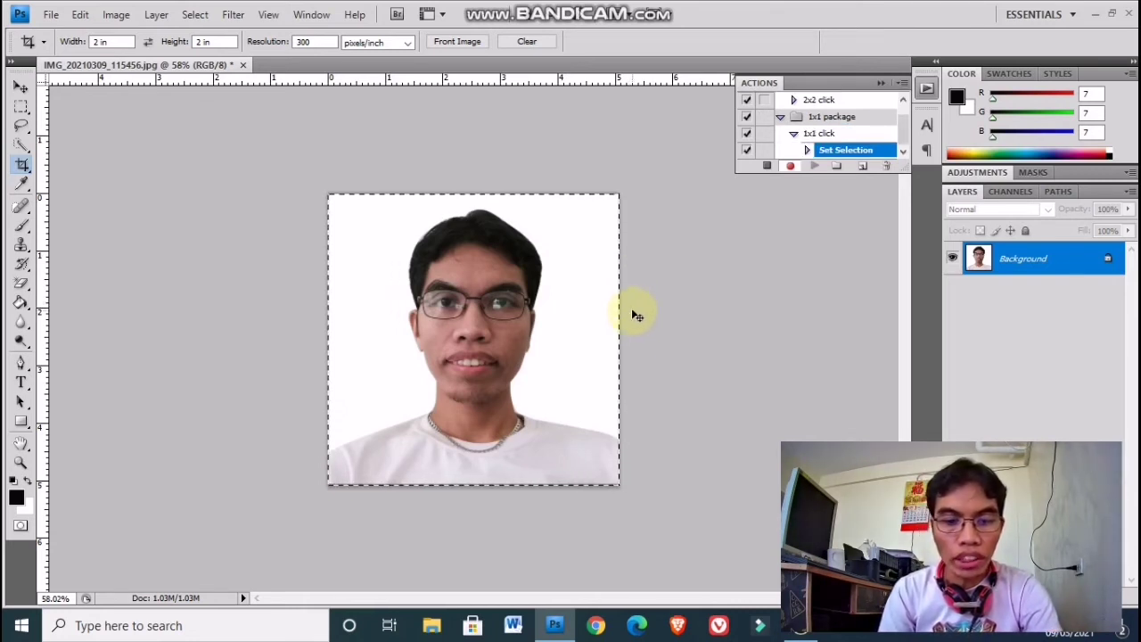
key(ctrl+c)
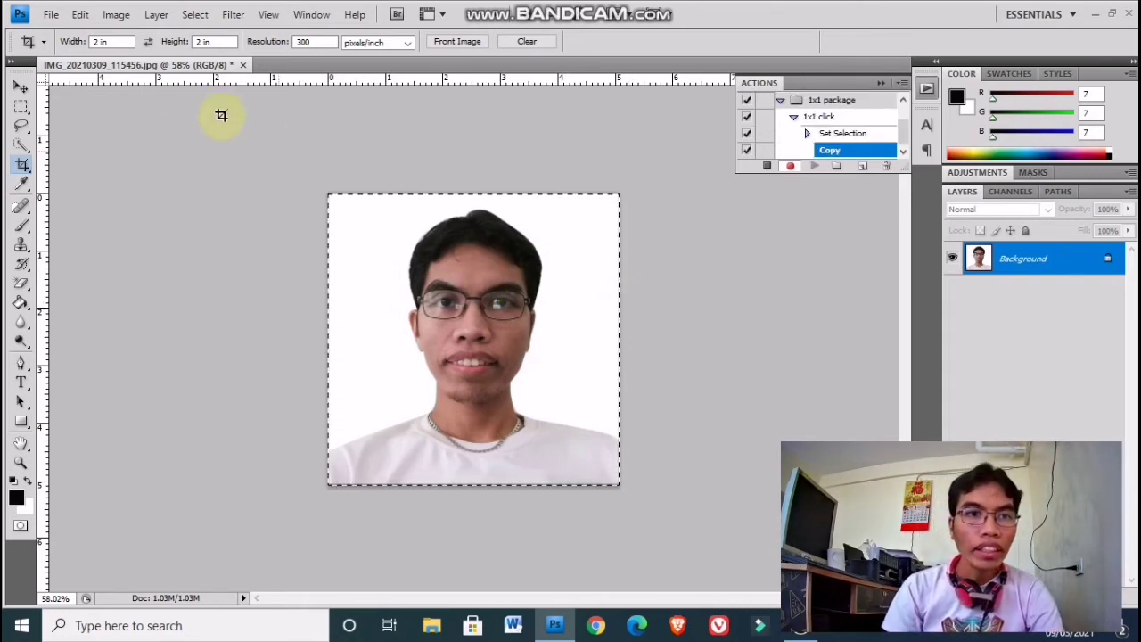
click(53, 15)
Create a new page in inches, 8.27 wide by 11.69 high, at 300 pixels/inch
click(53, 31)
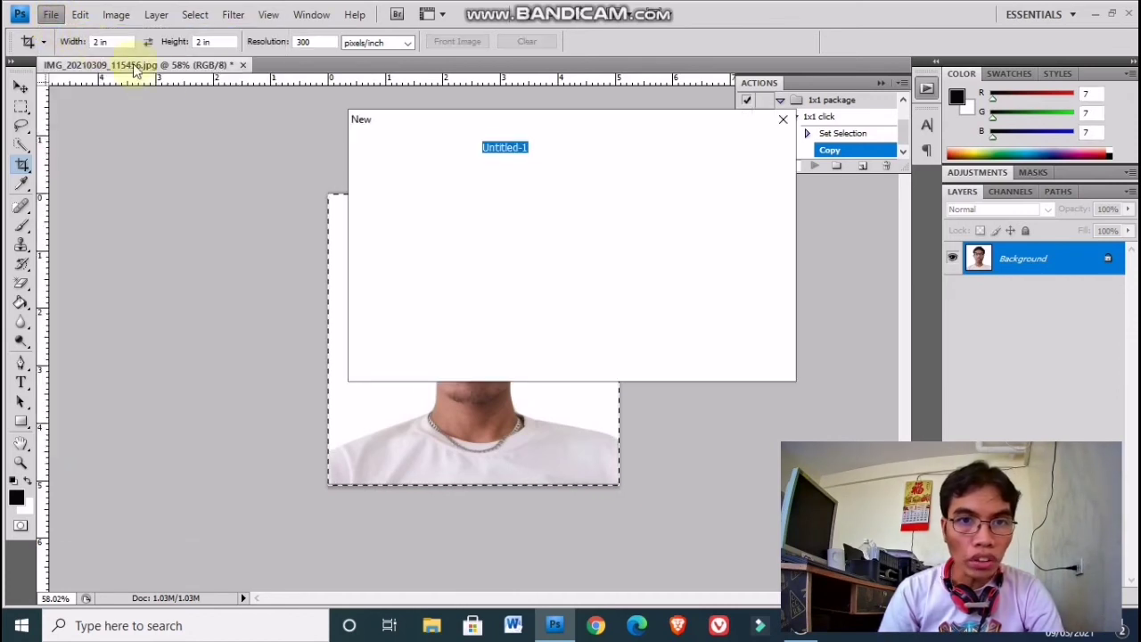
click(603, 222)
click(577, 247)
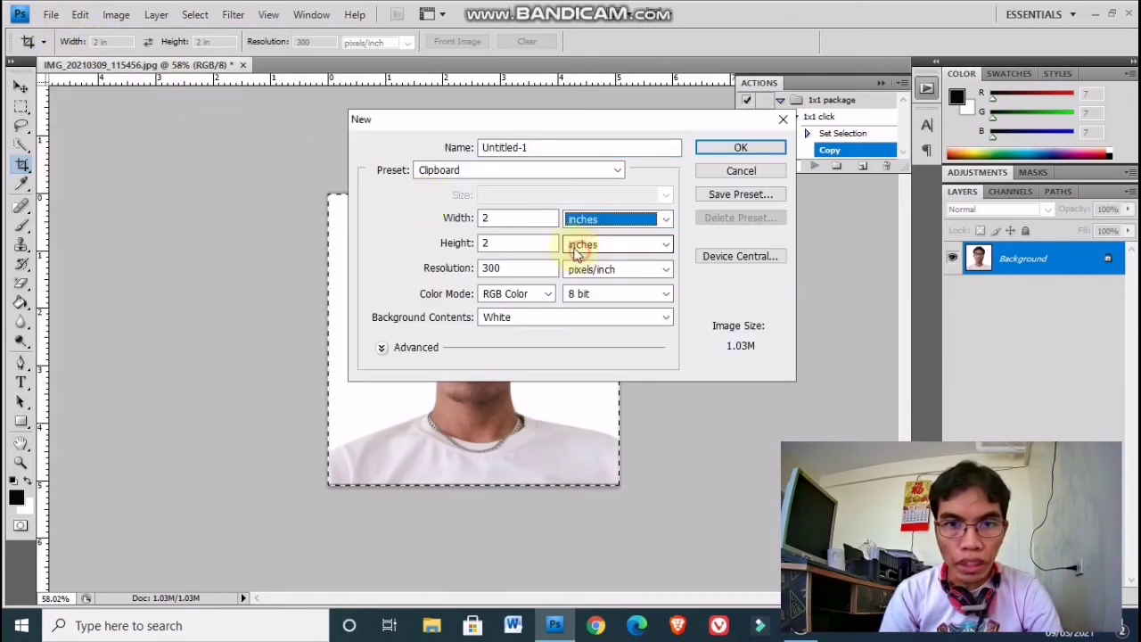
click(527, 217)
drag(527, 217, 451, 222)
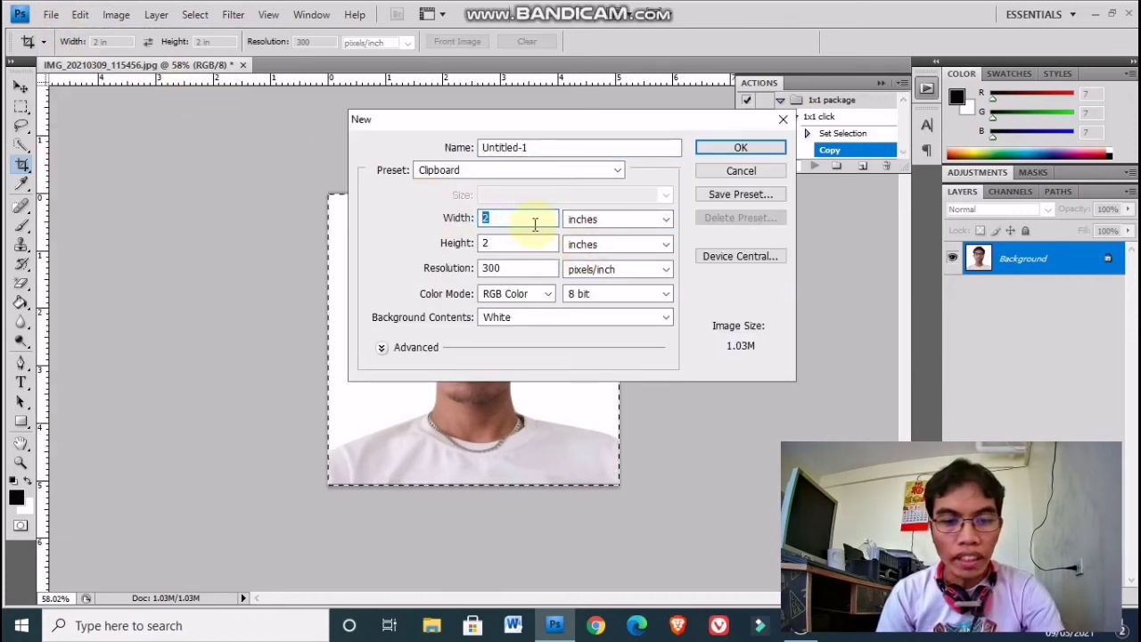
text(8.27)
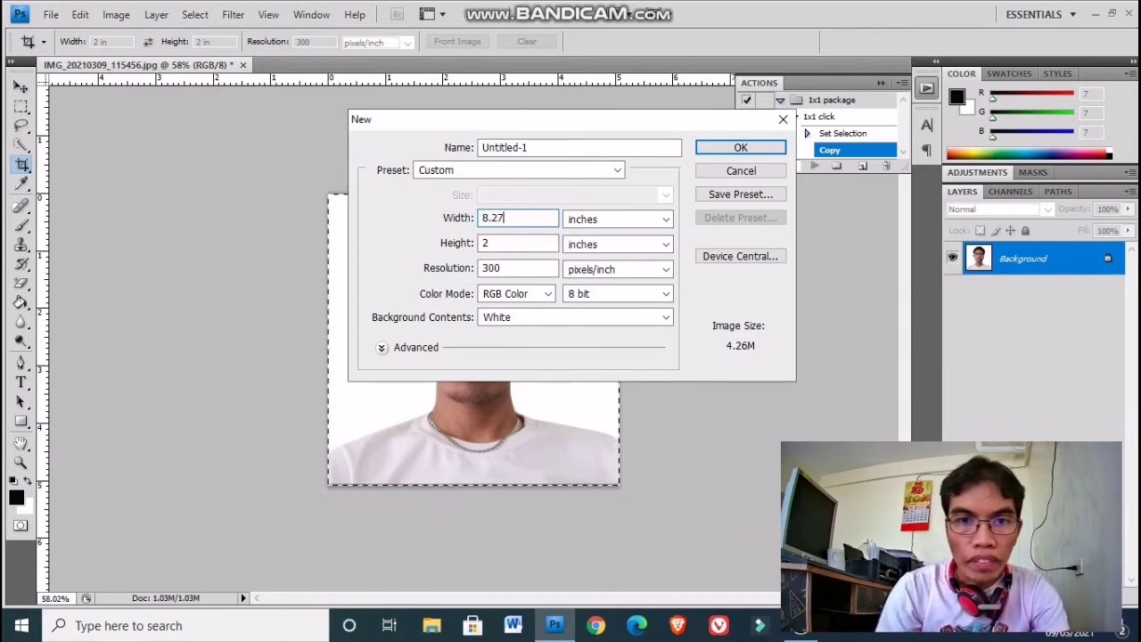
drag(580, 239, 464, 244)
text(1)
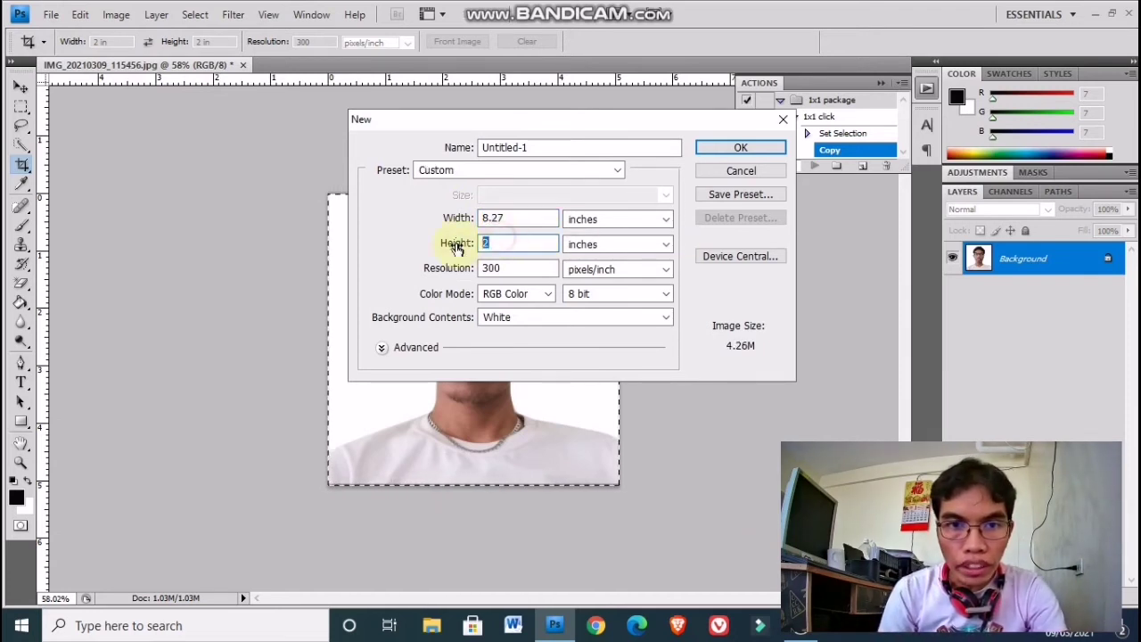
text(.69)
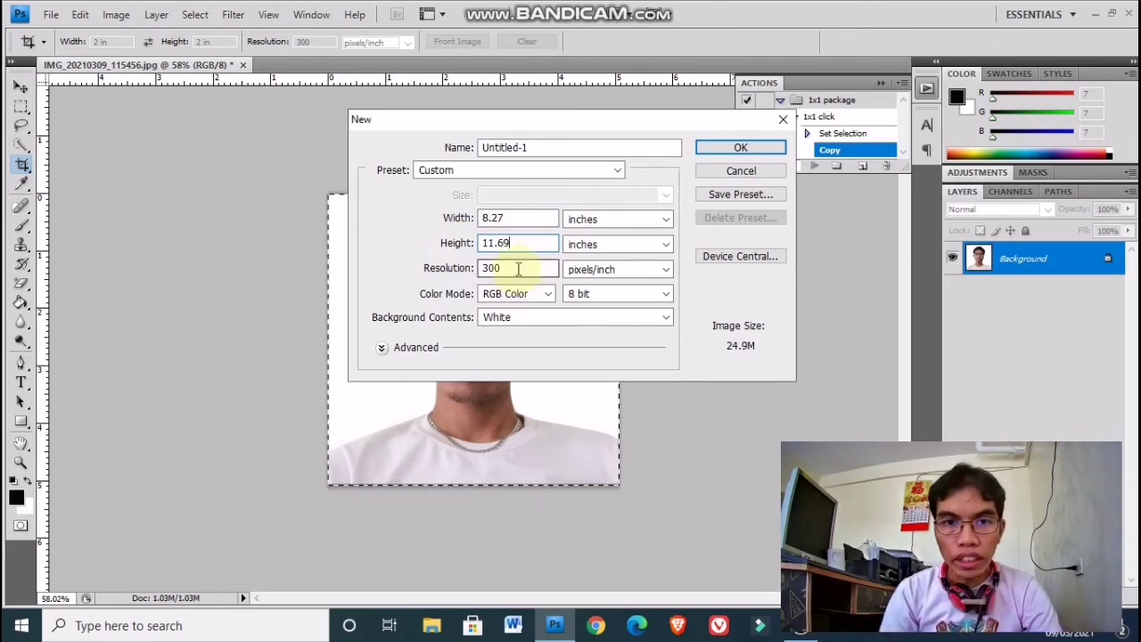
click(740, 148)
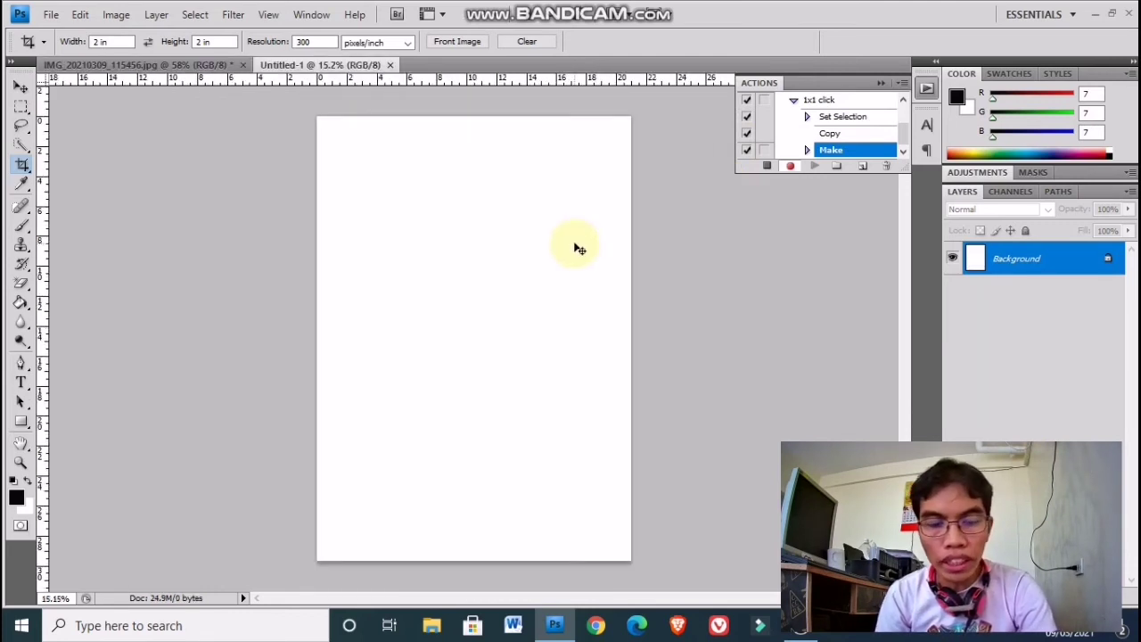
Paste the copied photo onto the page and move it into the top-left corner
key(ctrl+v)
click(20, 87)
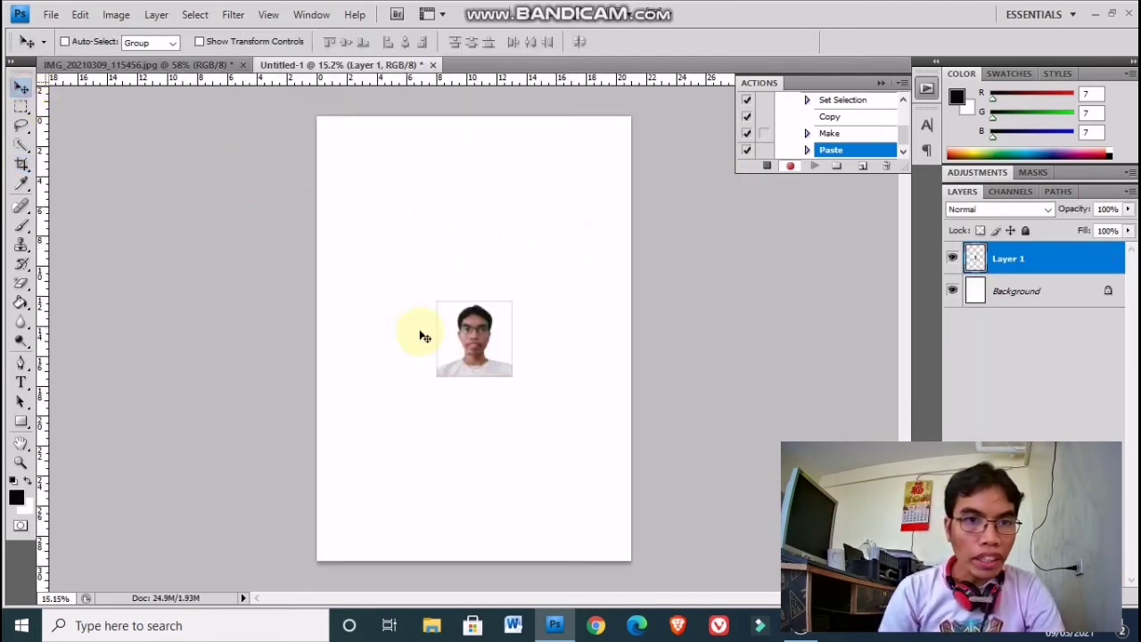
drag(486, 347, 371, 169)
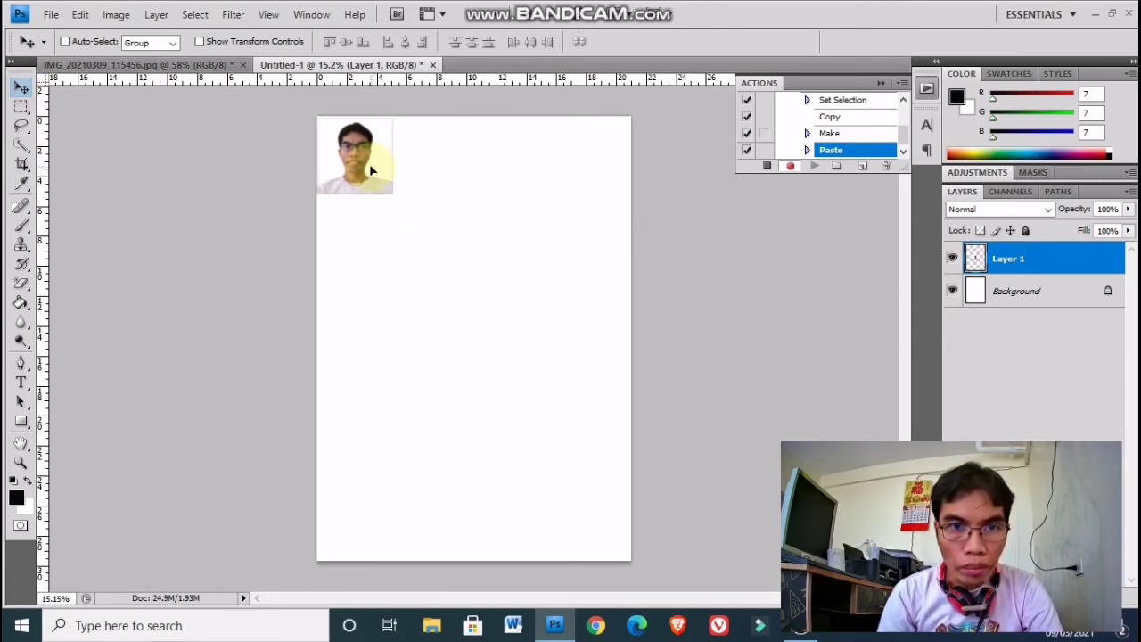
drag(371, 170, 373, 167)
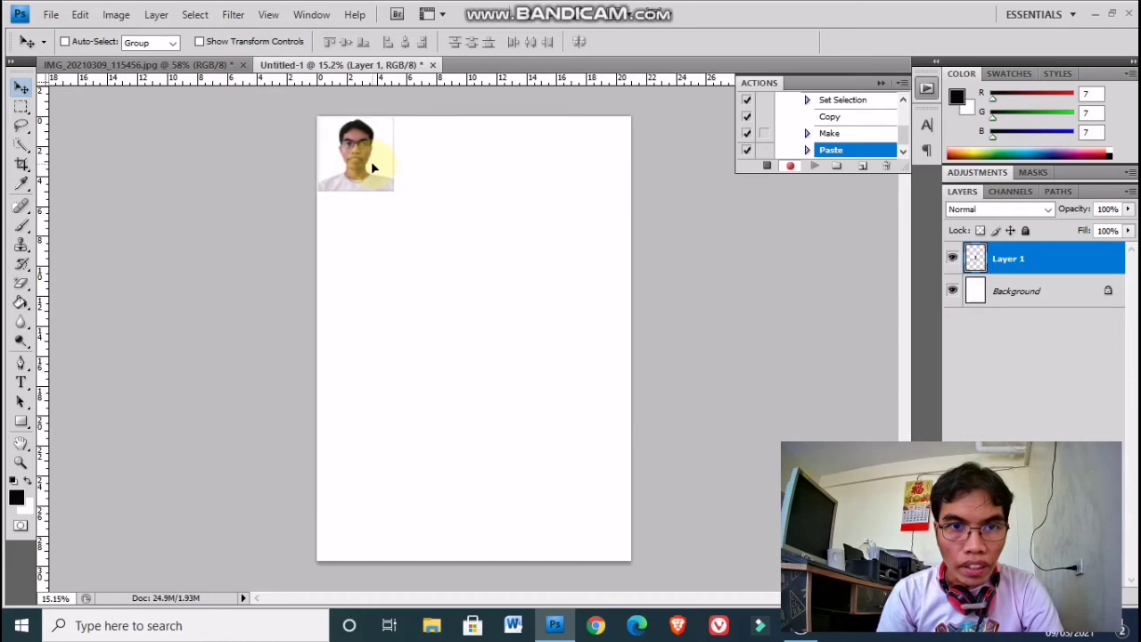
scroll(427, 207, up, 1)
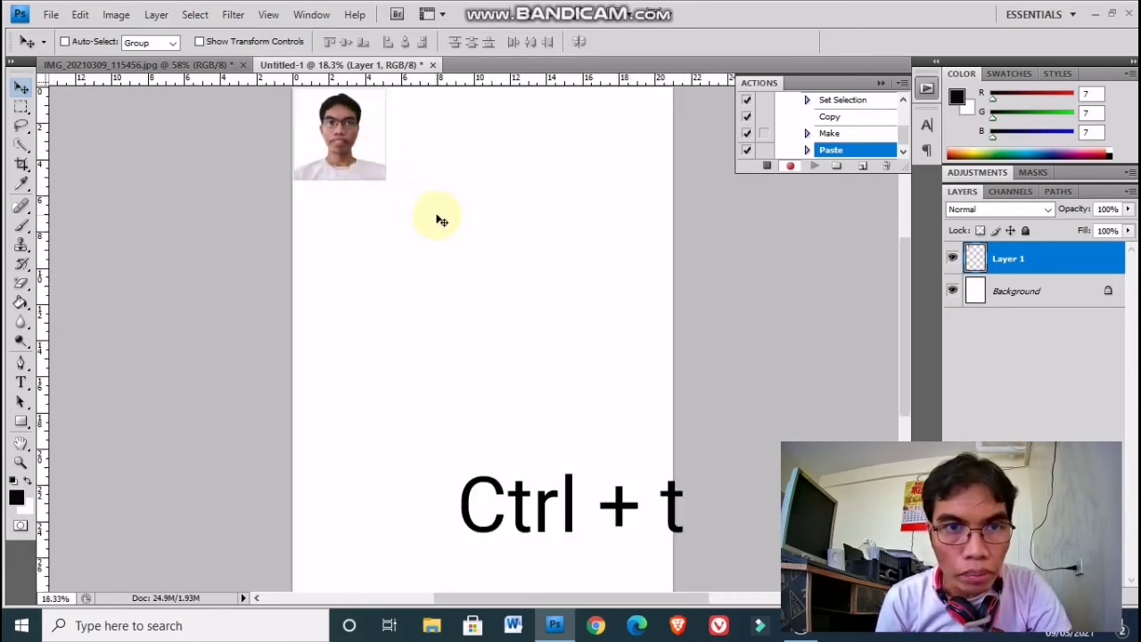
scroll(440, 220, down, 1)
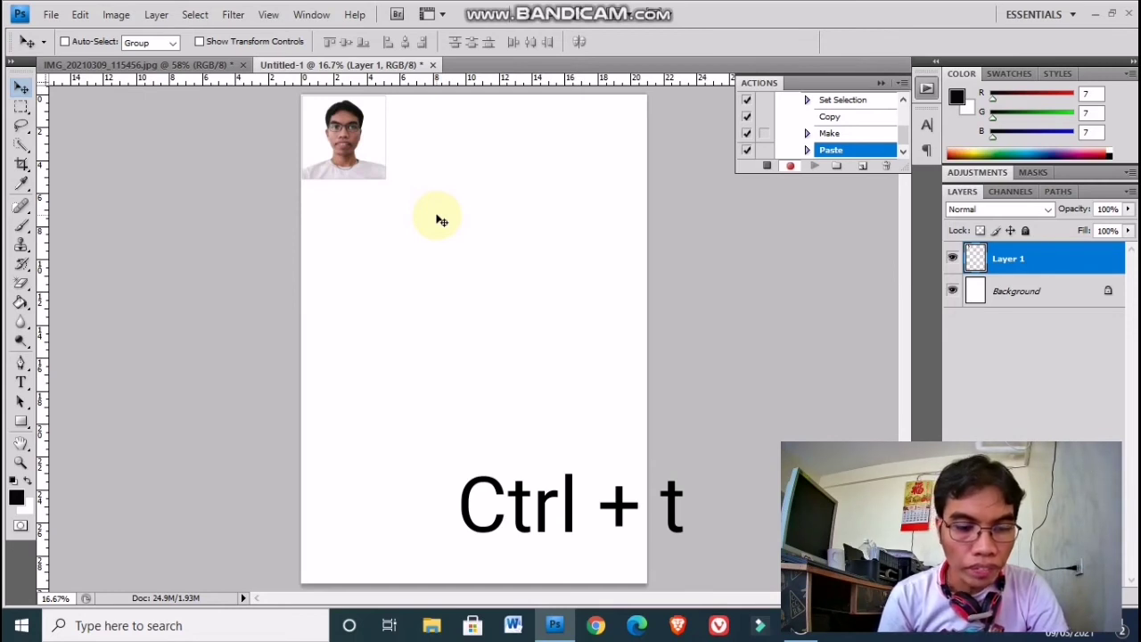
Free-transform the pasted photo to 50% width and 50% height
key(ctrl+t)
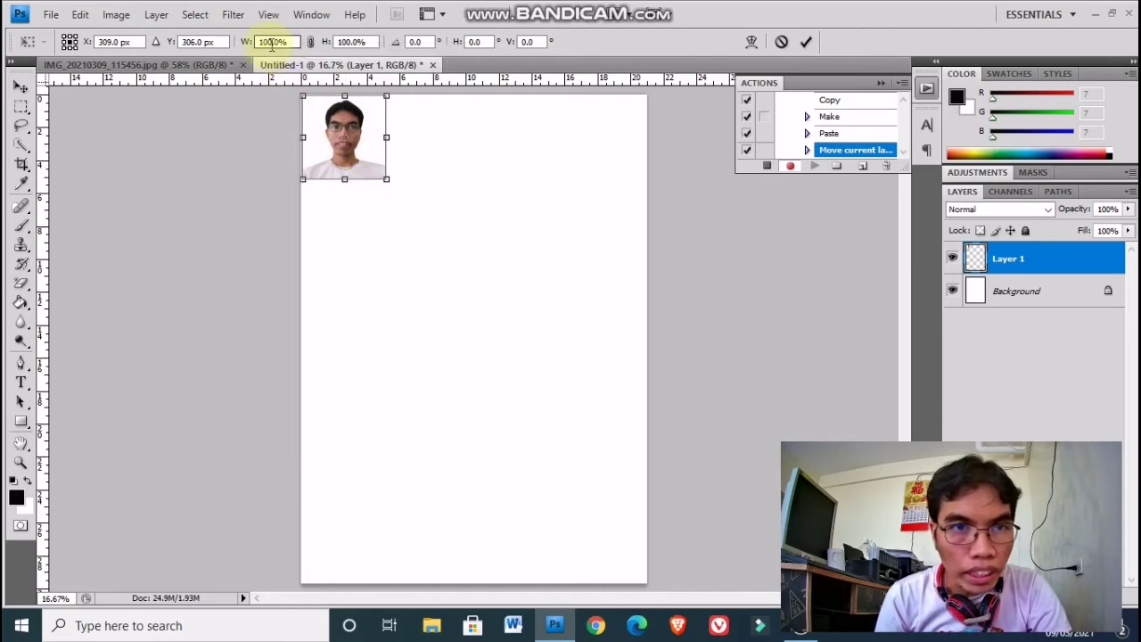
drag(272, 43, 256, 45)
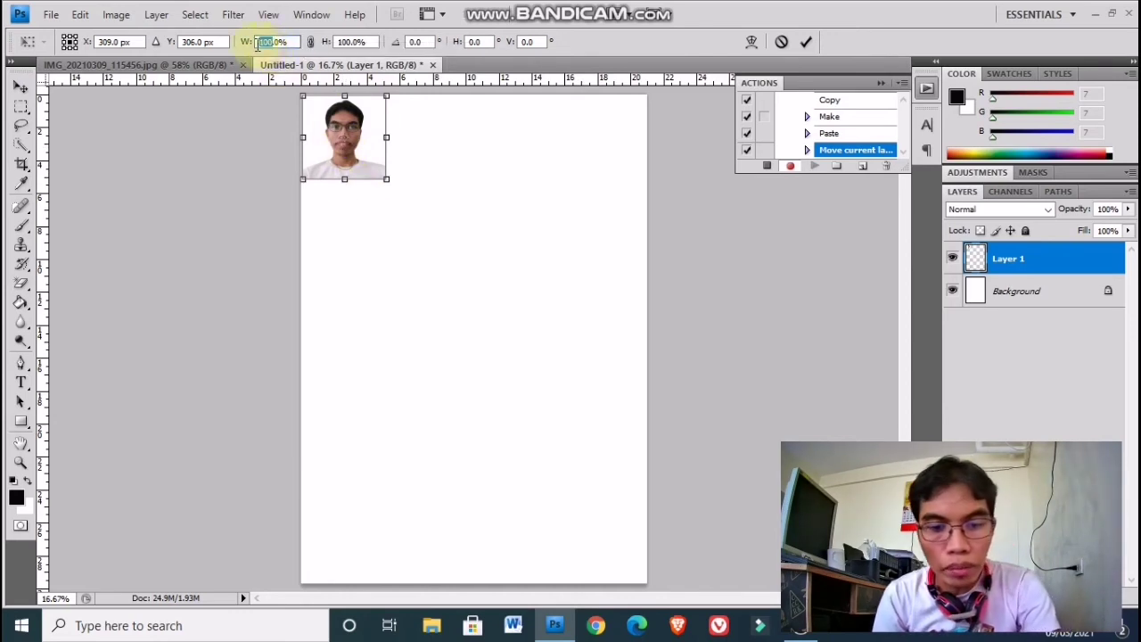
text(50)
key(Tab)
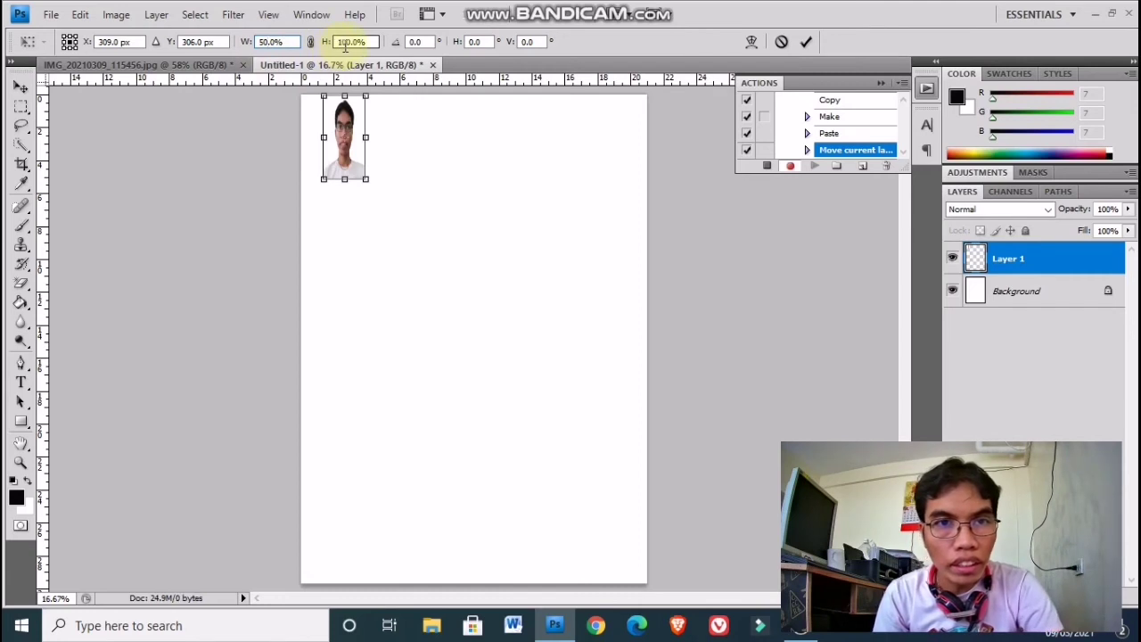
drag(350, 43, 337, 44)
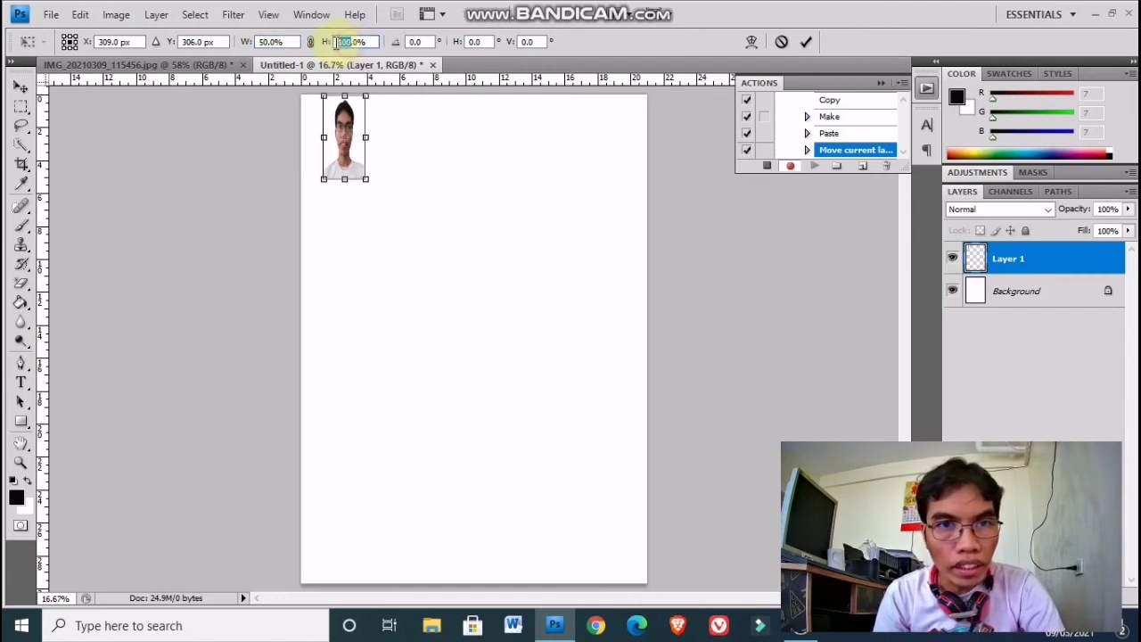
text(50)
key(Tab)
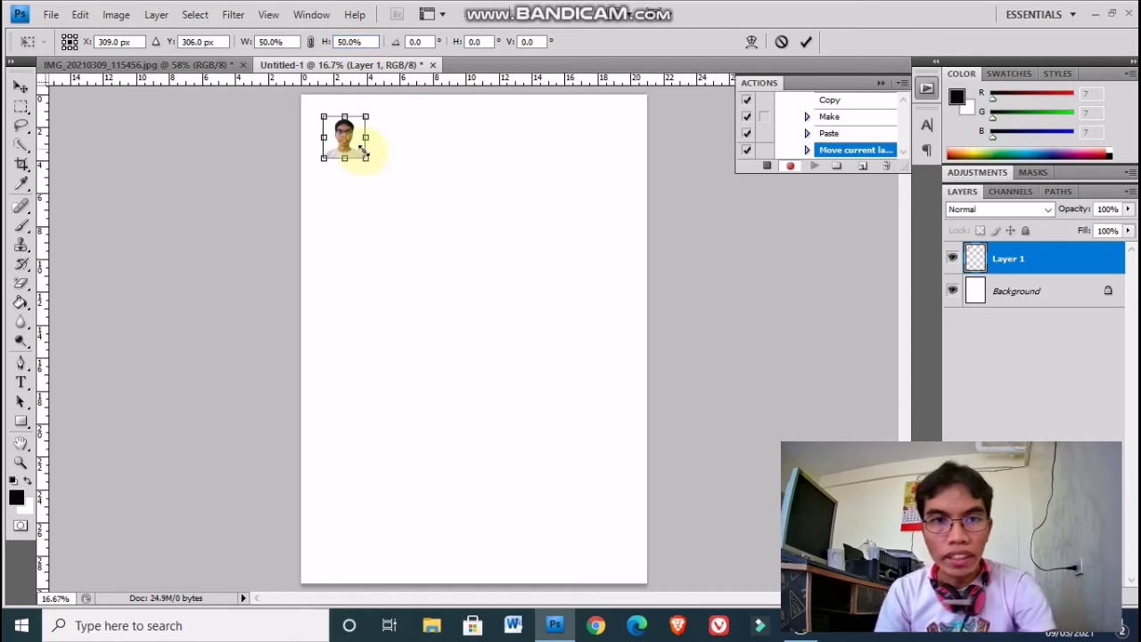
Commit the resize, place the photo top-left, and Alt-drag copies into a row of eight
key(Return)
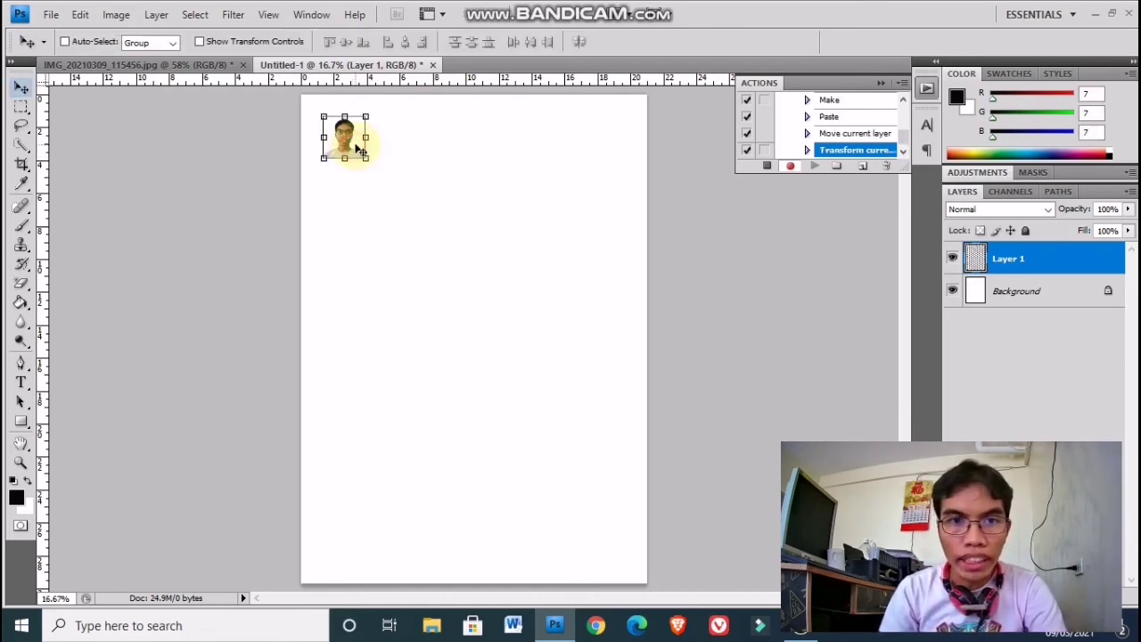
drag(355, 148, 332, 129)
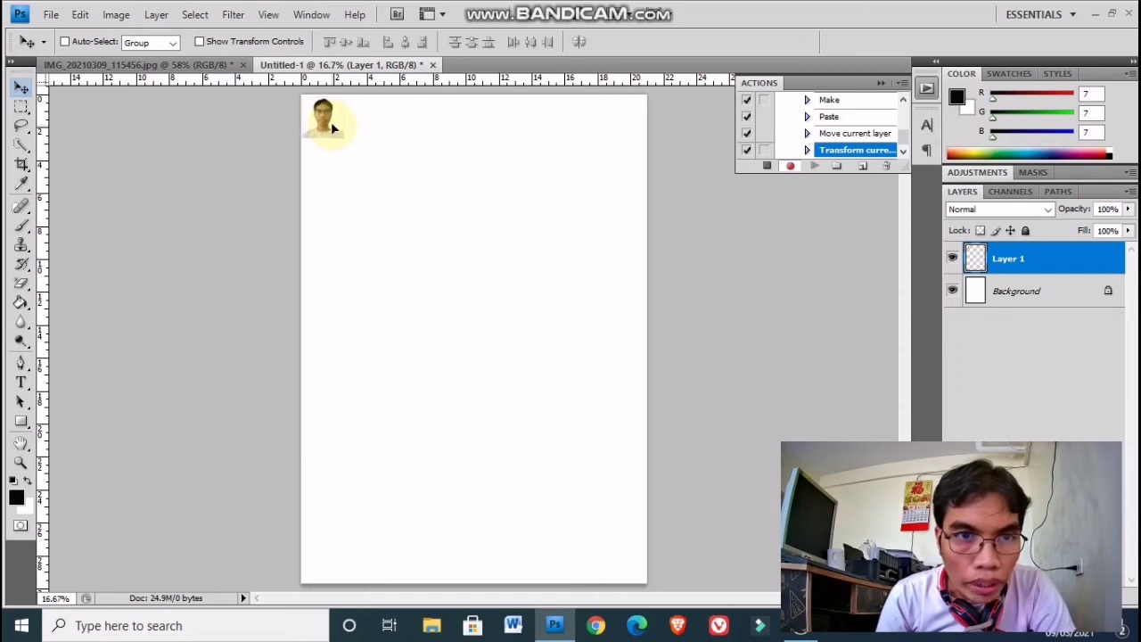
scroll(273, 305, up, 3)
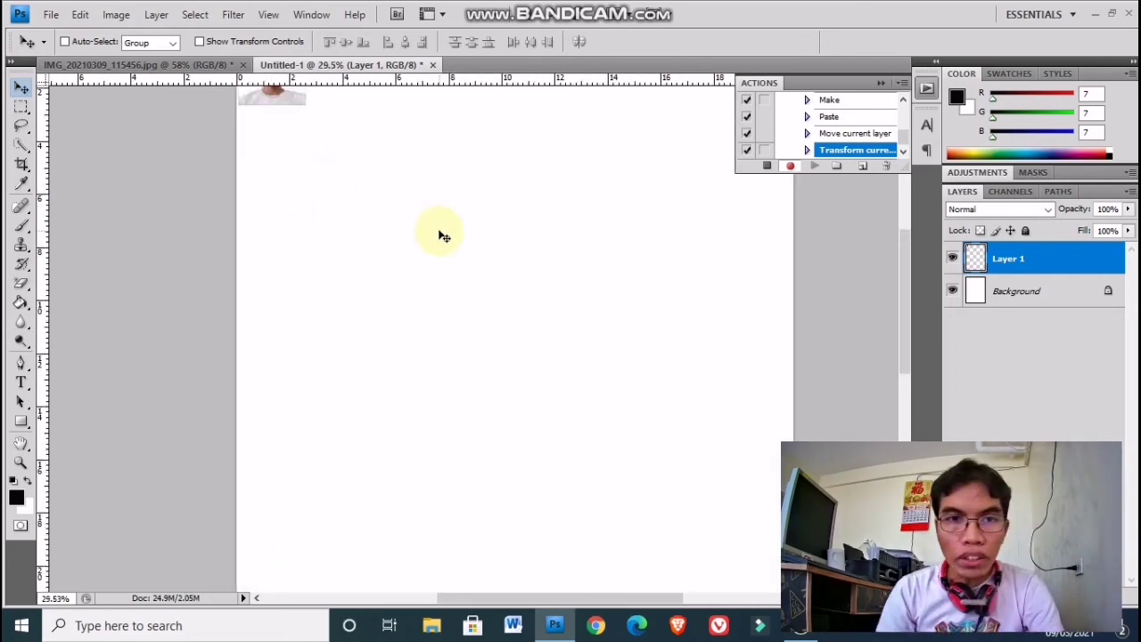
drag(374, 359, 487, 369)
drag(487, 369, 629, 362)
drag(630, 362, 776, 371)
scroll(437, 330, down, 2)
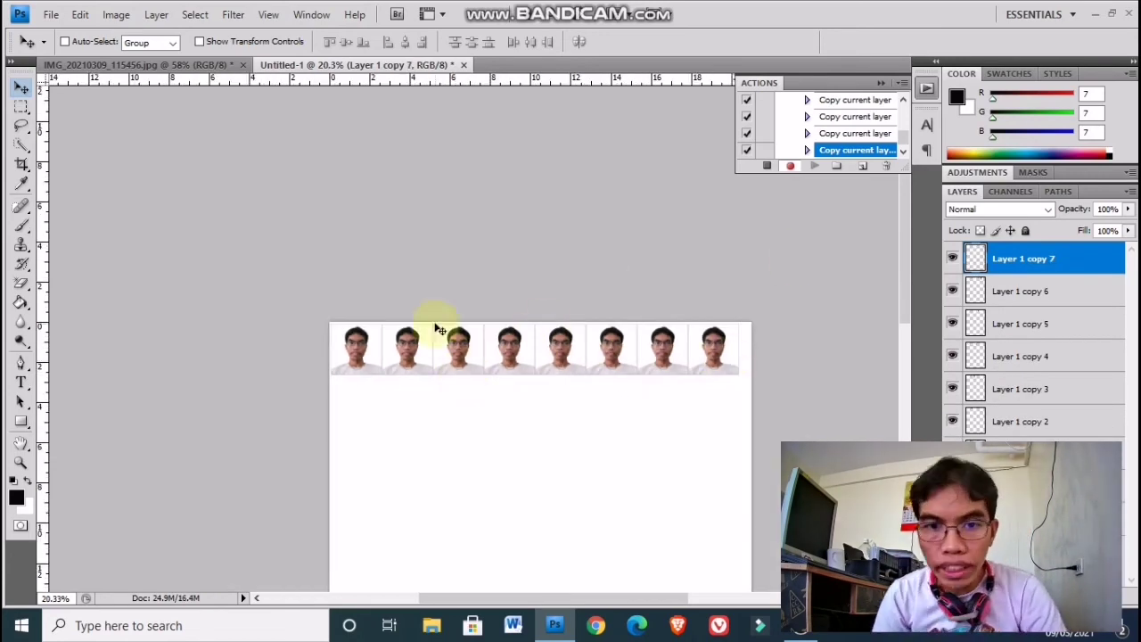
Flatten the image and stop recording the 1x1 click action
click(156, 14)
click(180, 546)
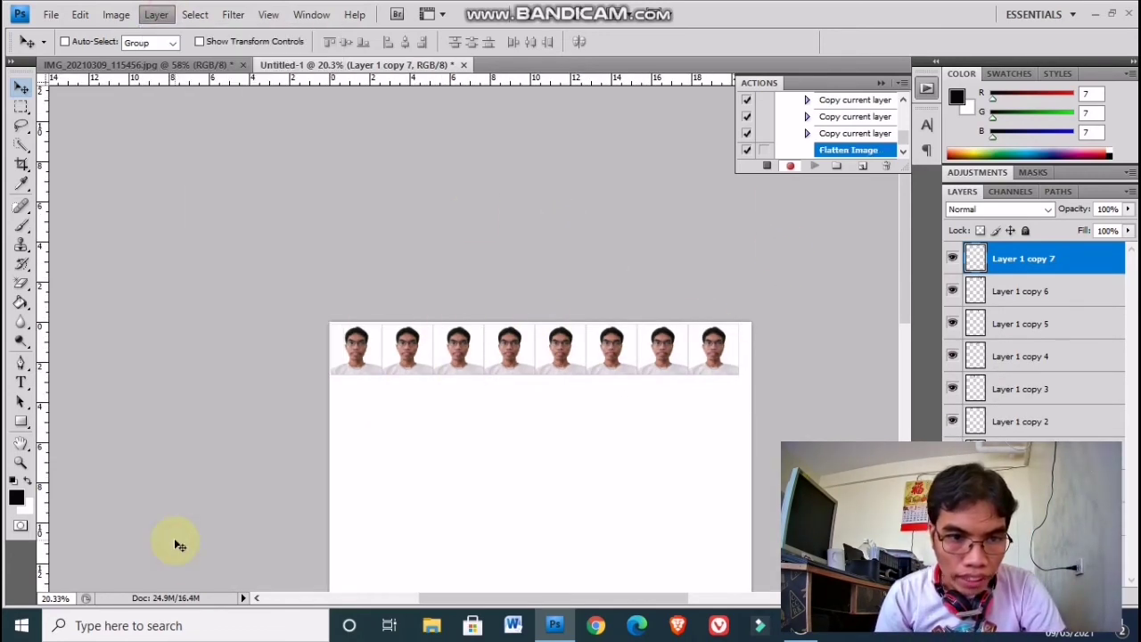
click(765, 167)
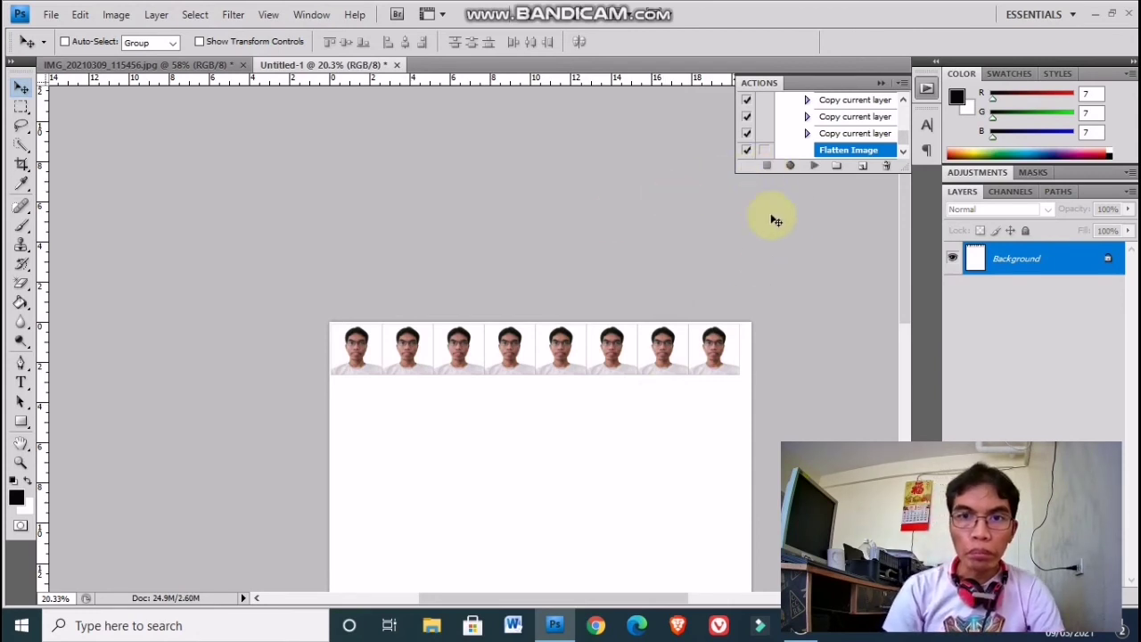
drag(903, 142, 904, 102)
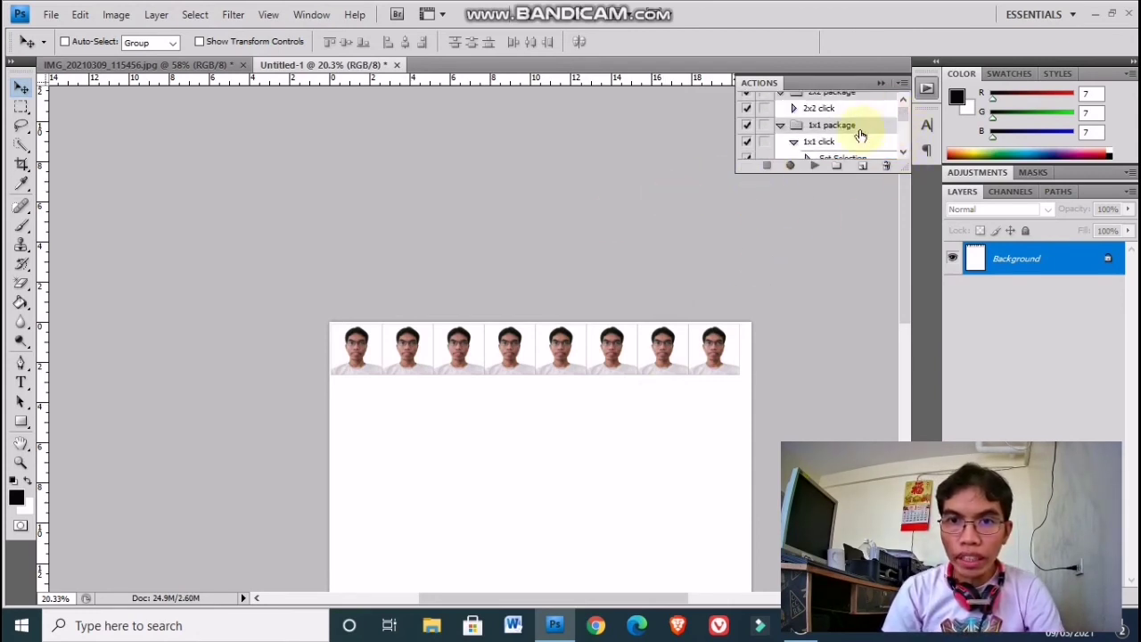
click(794, 143)
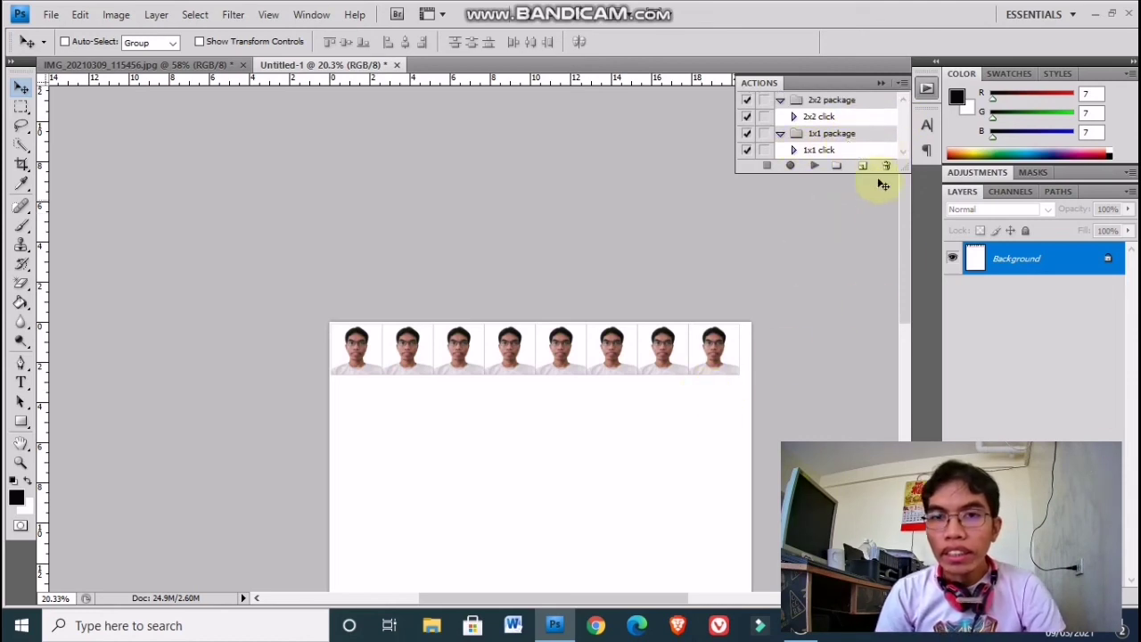
Close the tiled page and the original photo without saving either
click(397, 65)
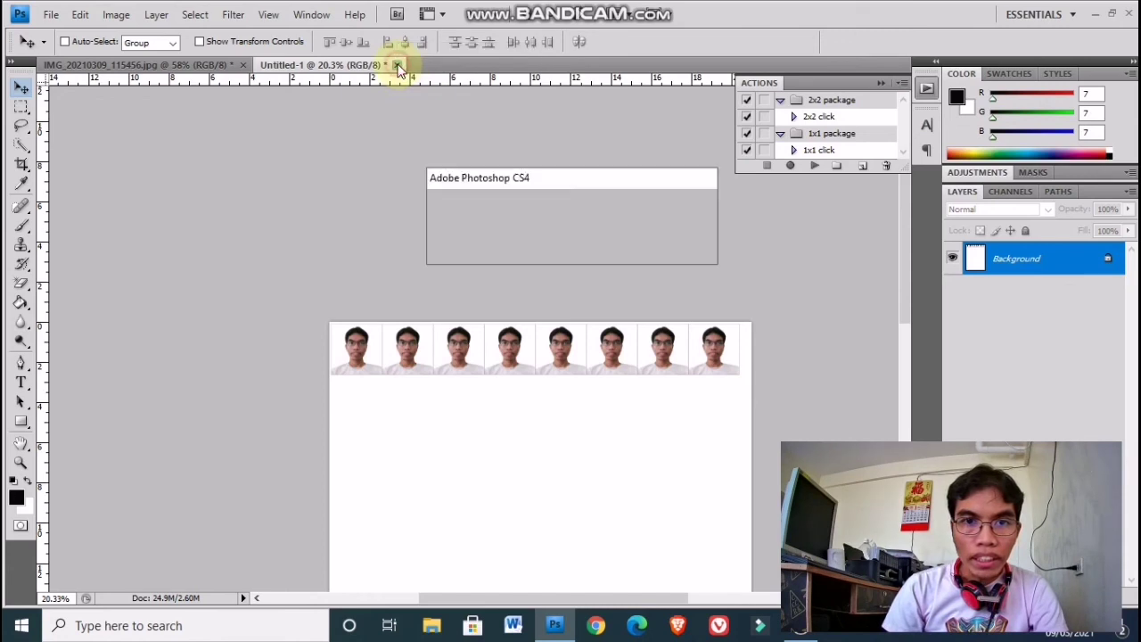
click(585, 247)
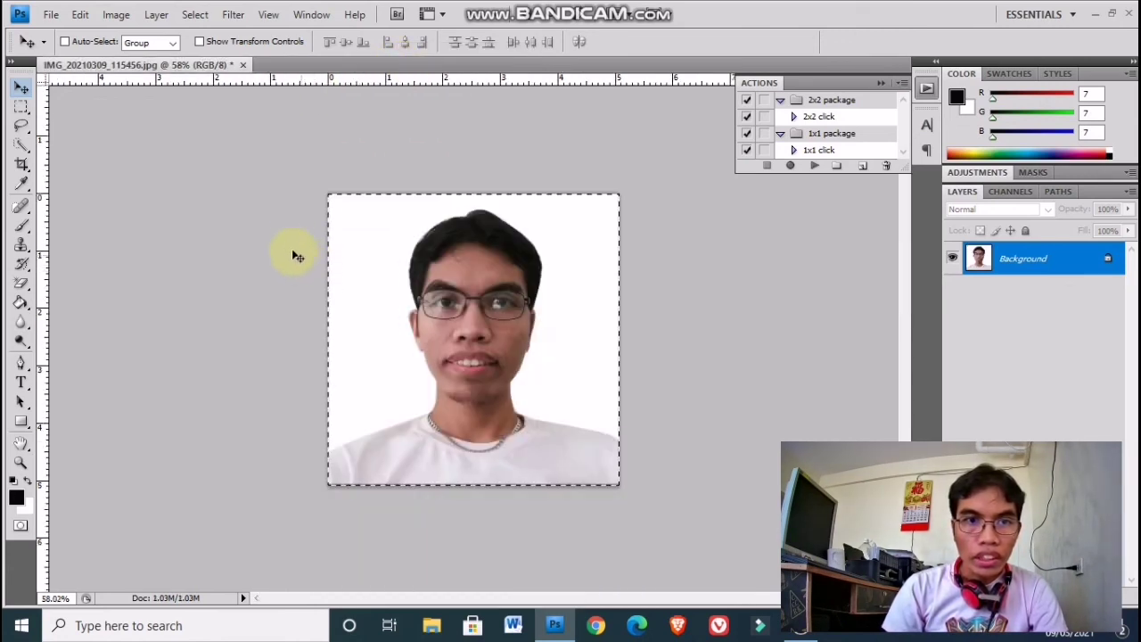
click(241, 65)
click(577, 256)
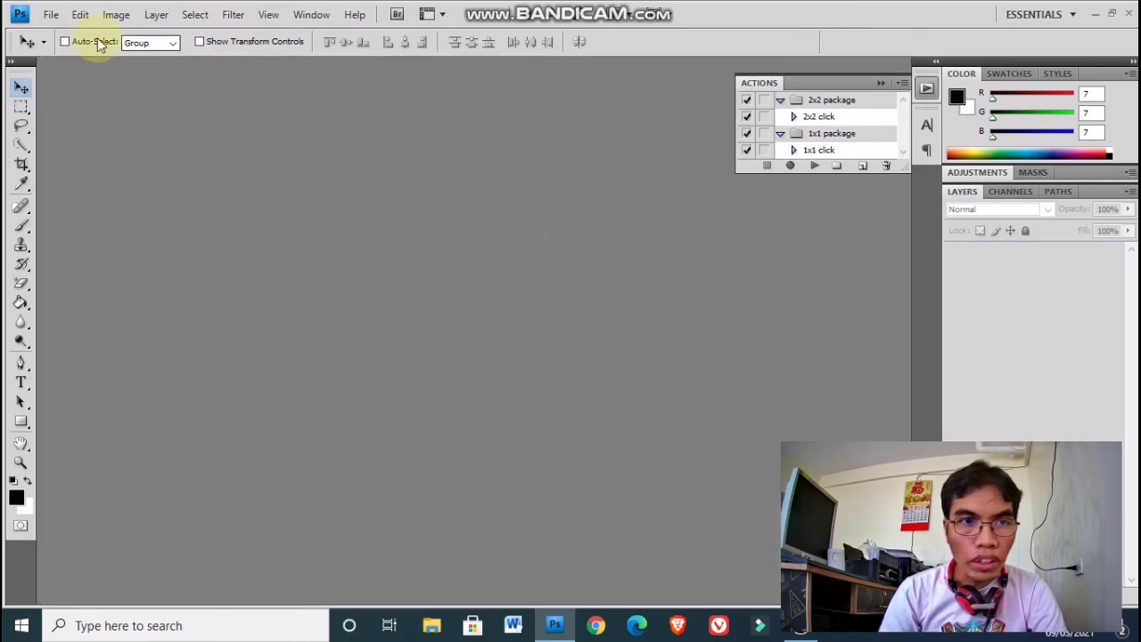
Open IMG_20210309_115456.jpg and hide its grid via View > Extras
click(51, 14)
click(71, 51)
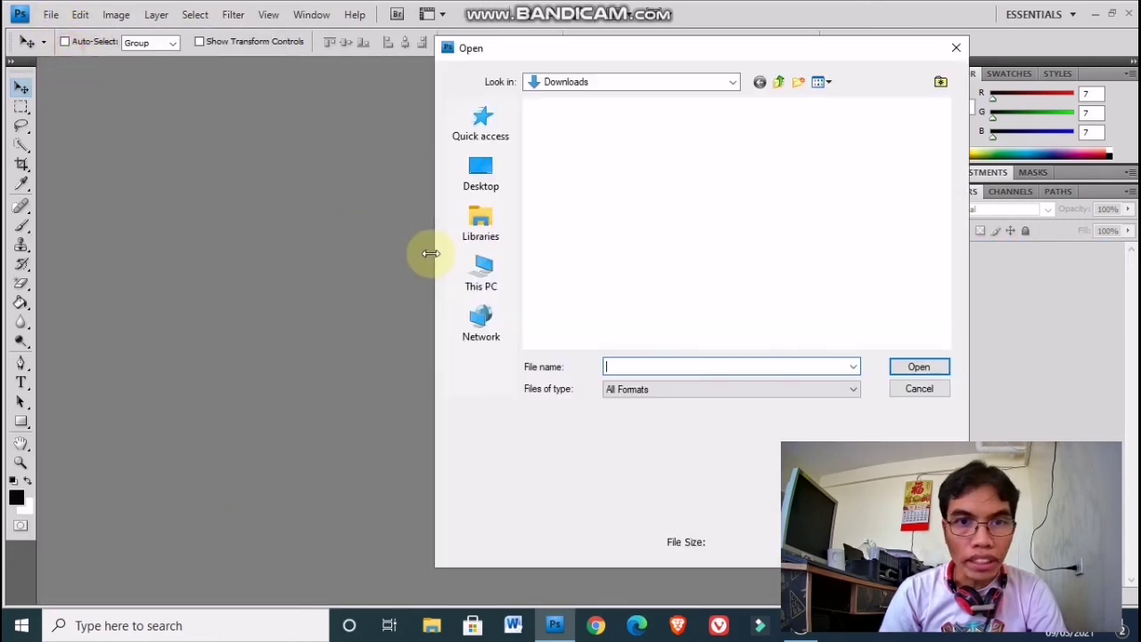
click(575, 181)
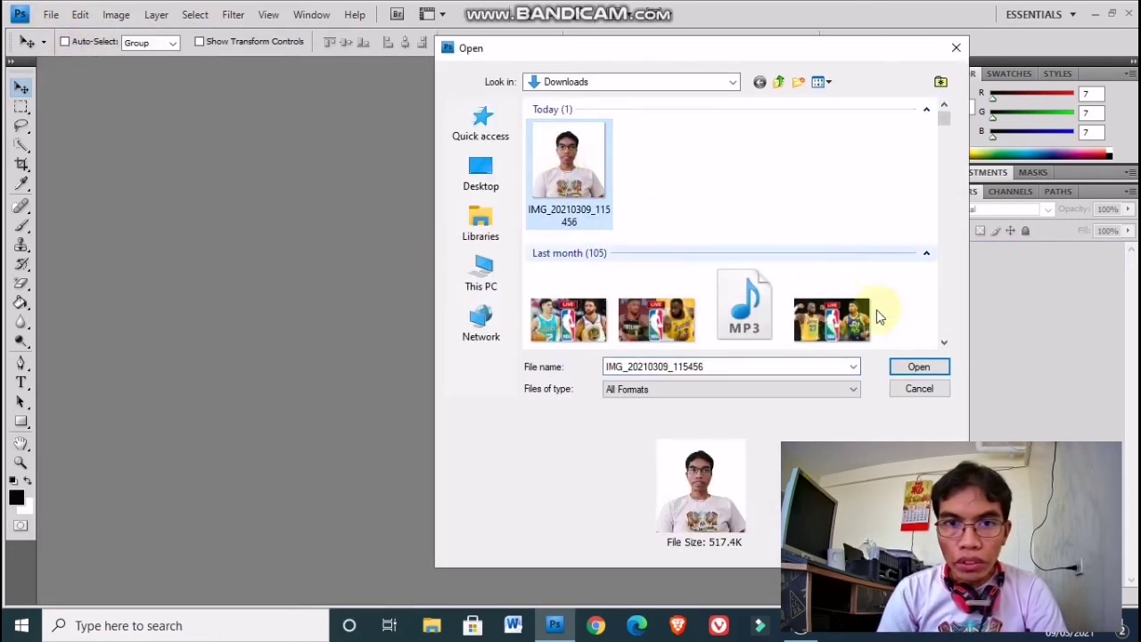
click(918, 366)
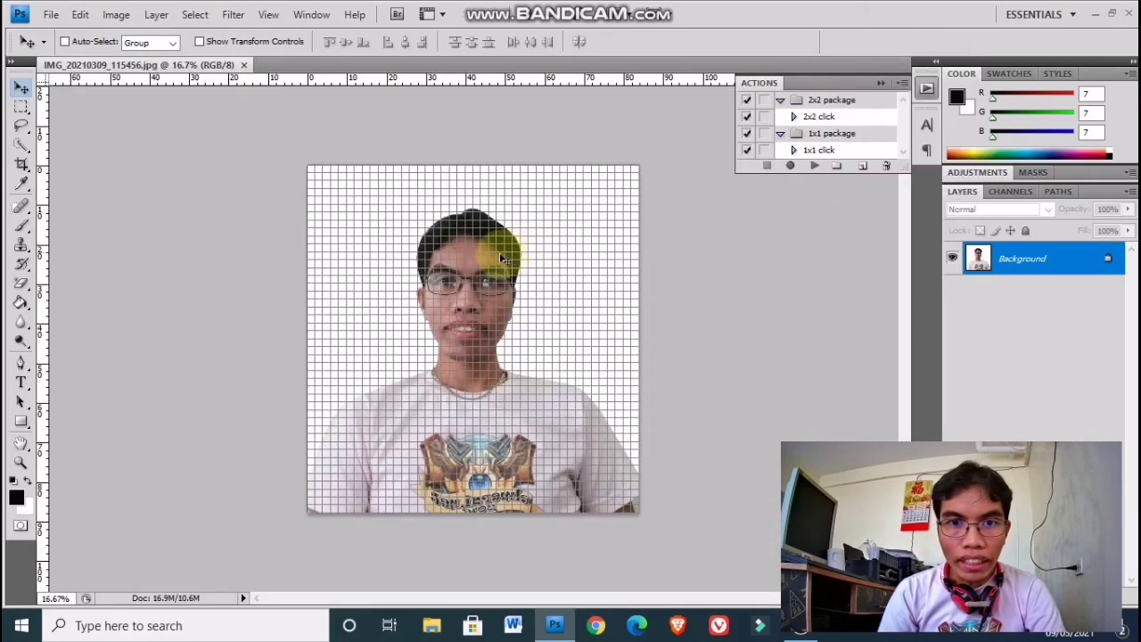
click(268, 14)
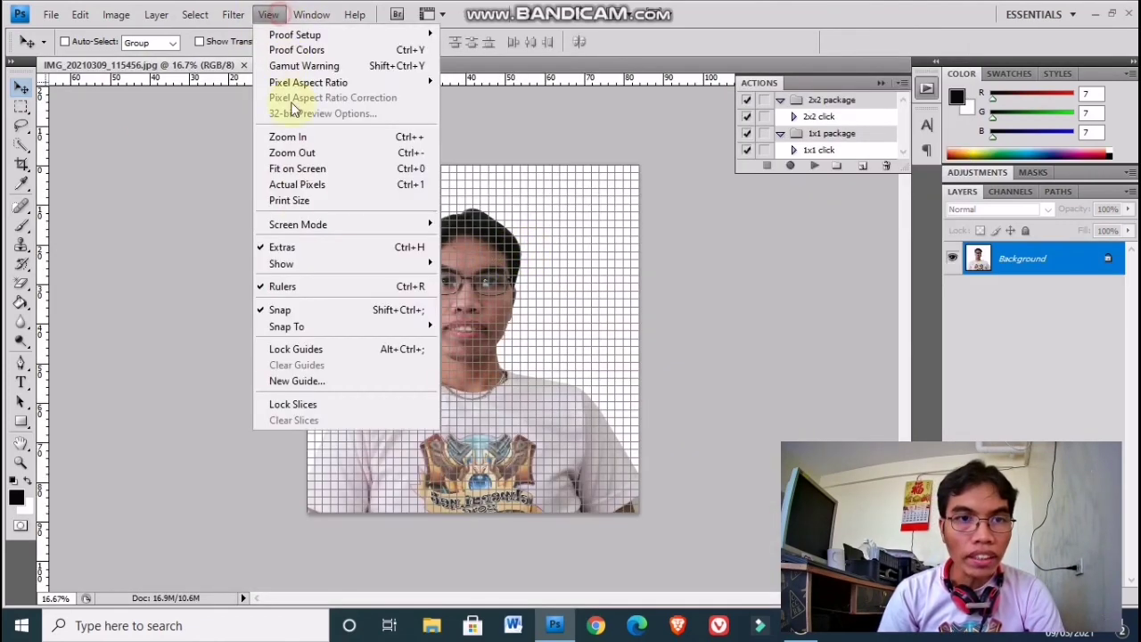
click(272, 247)
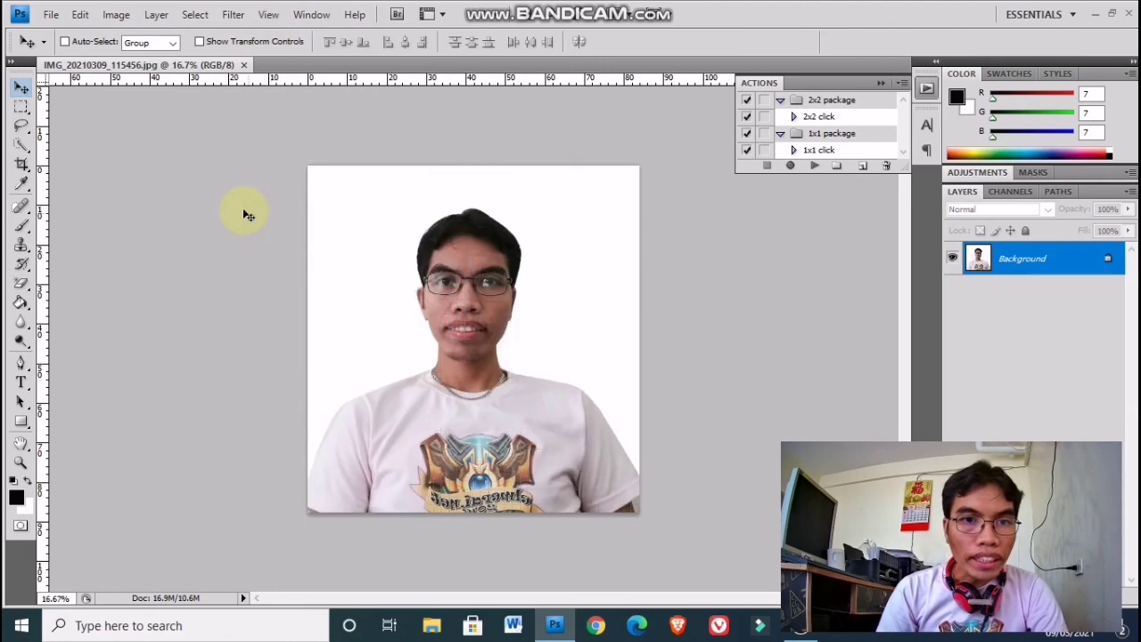
Crop a 2 in × 2 in, 300 ppi square centred on the head and shoulders
click(21, 166)
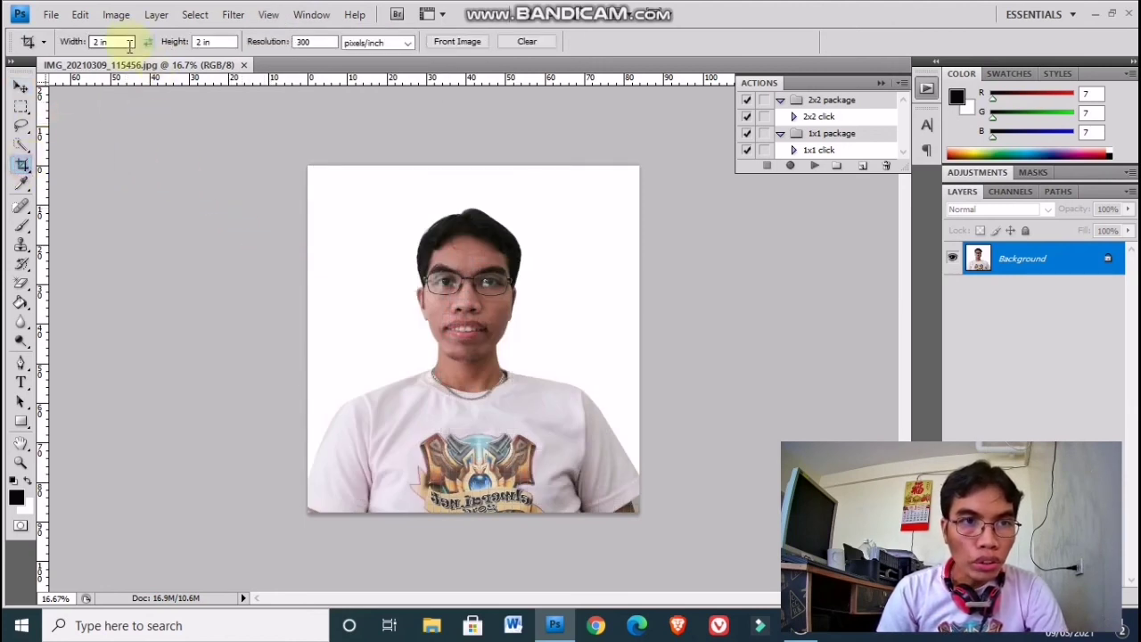
click(361, 200)
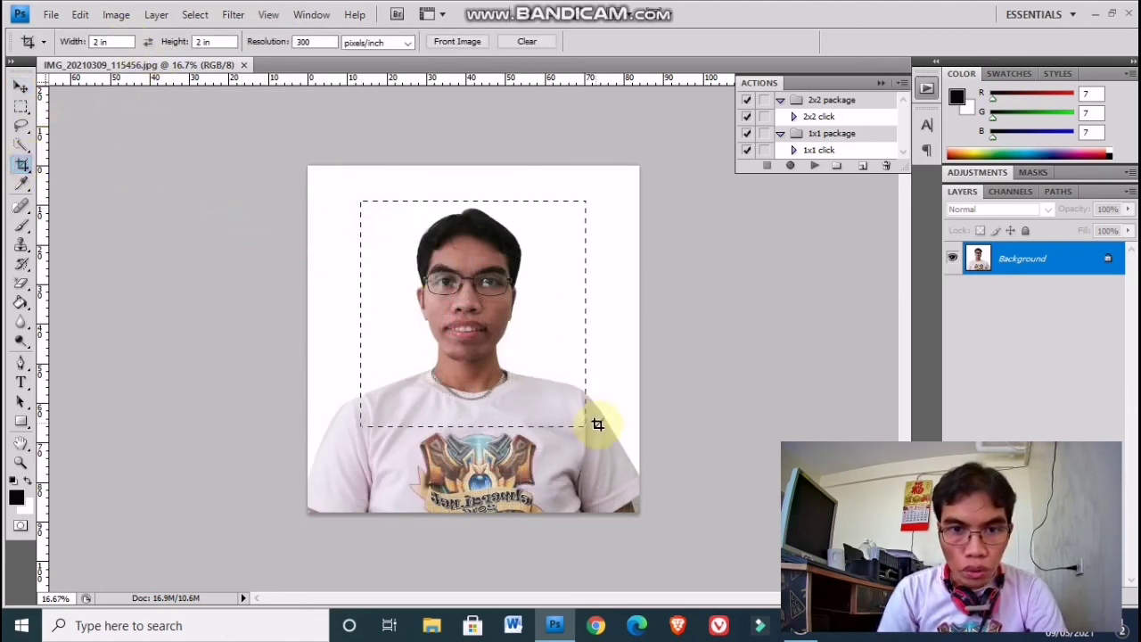
drag(484, 300, 590, 419)
drag(548, 382, 553, 381)
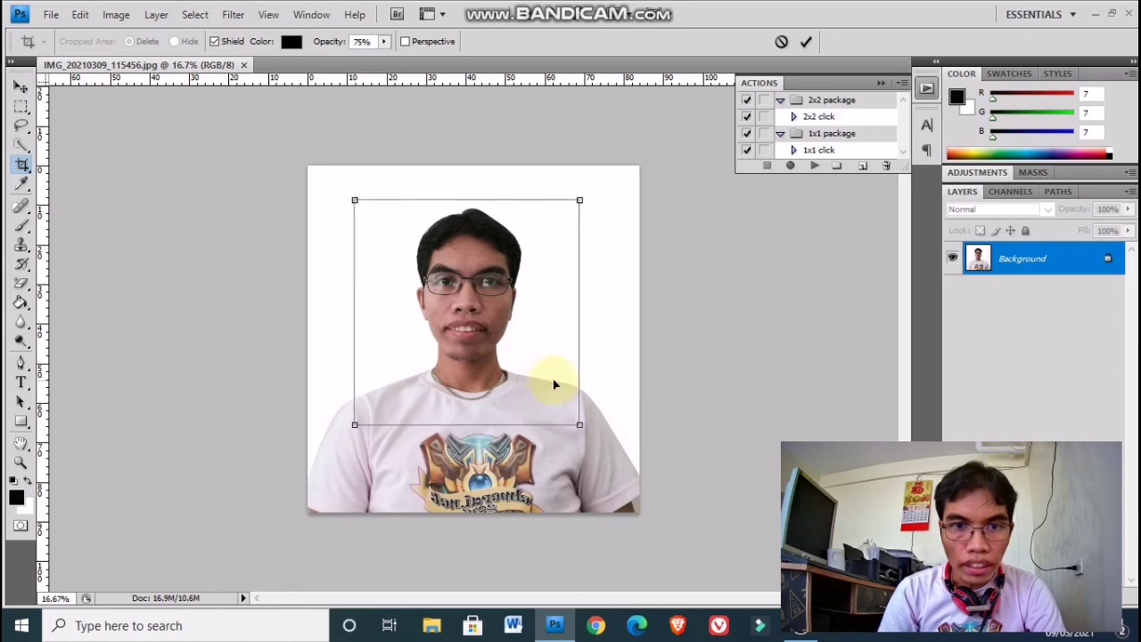
double_click(554, 381)
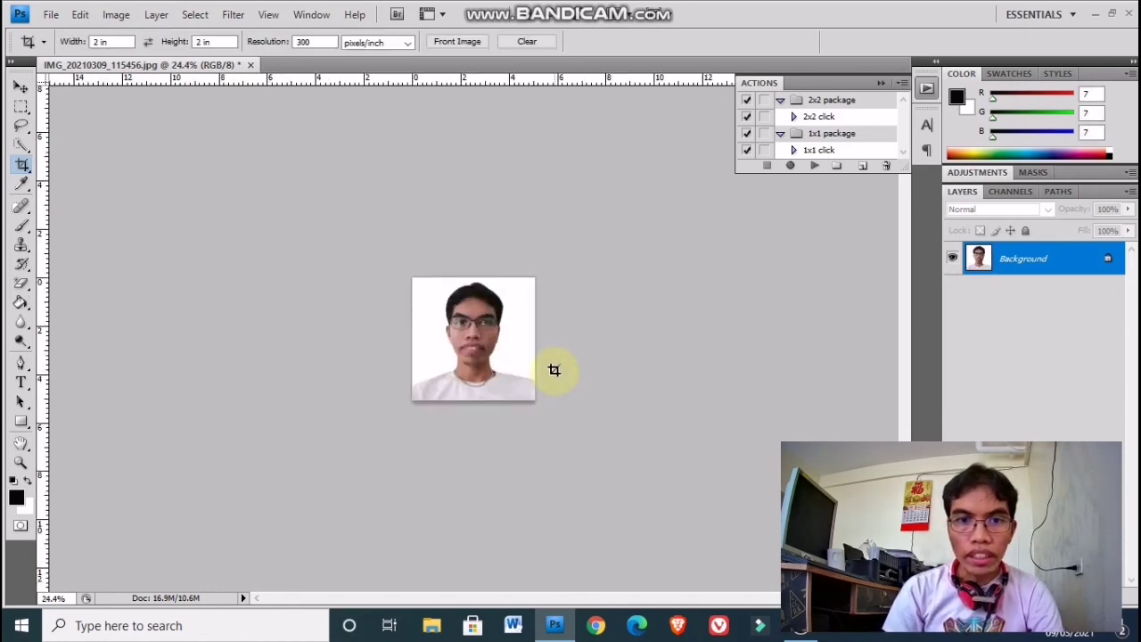
scroll(553, 378, up, 3)
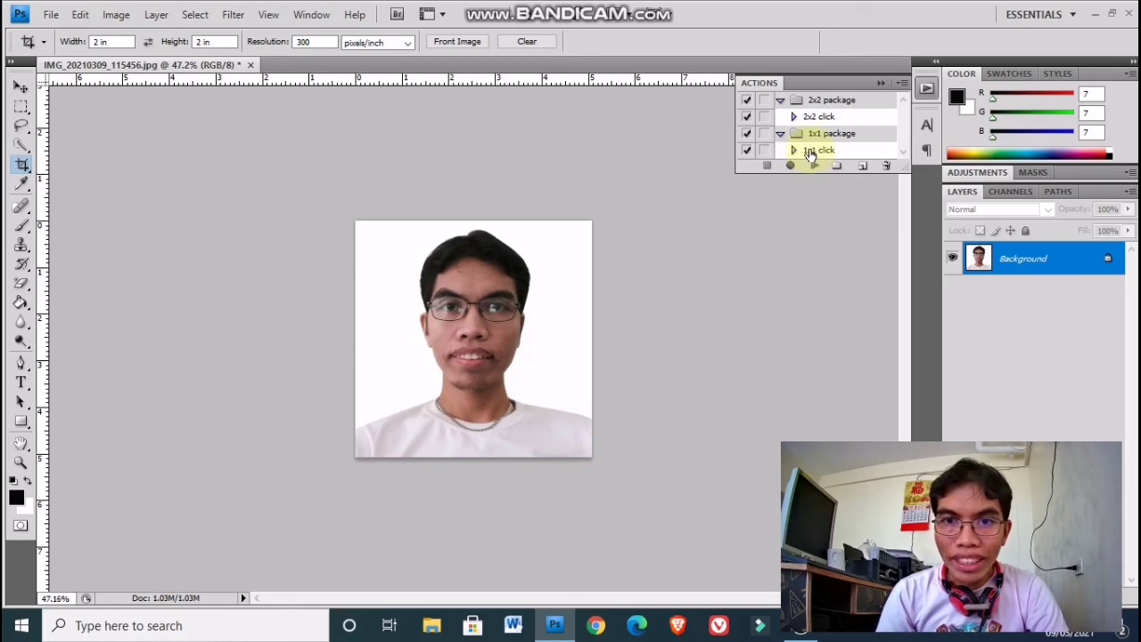
Play the '1x1 click' action on the cropped photo to tile eight ID photos onto an A4 page
click(809, 151)
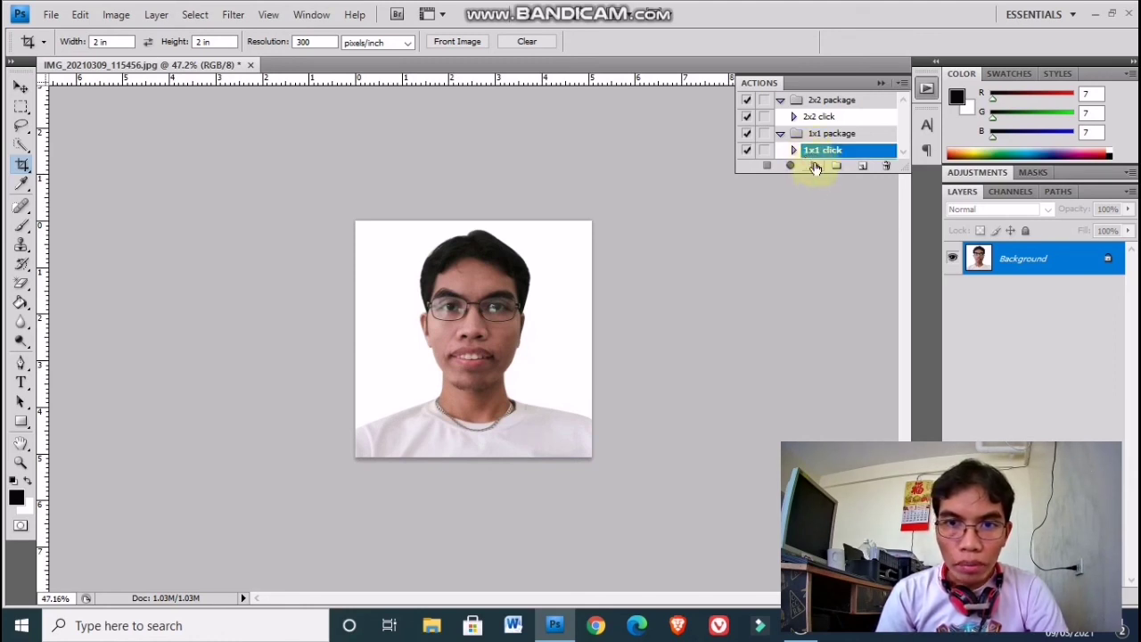
click(814, 167)
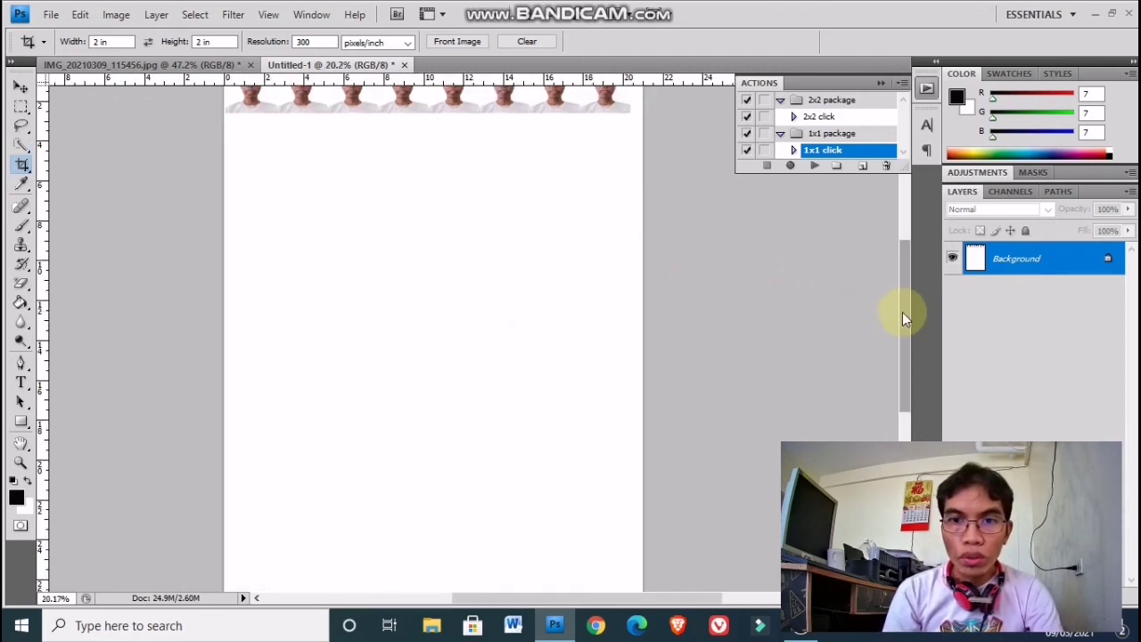
scroll(436, 251, up, 3)
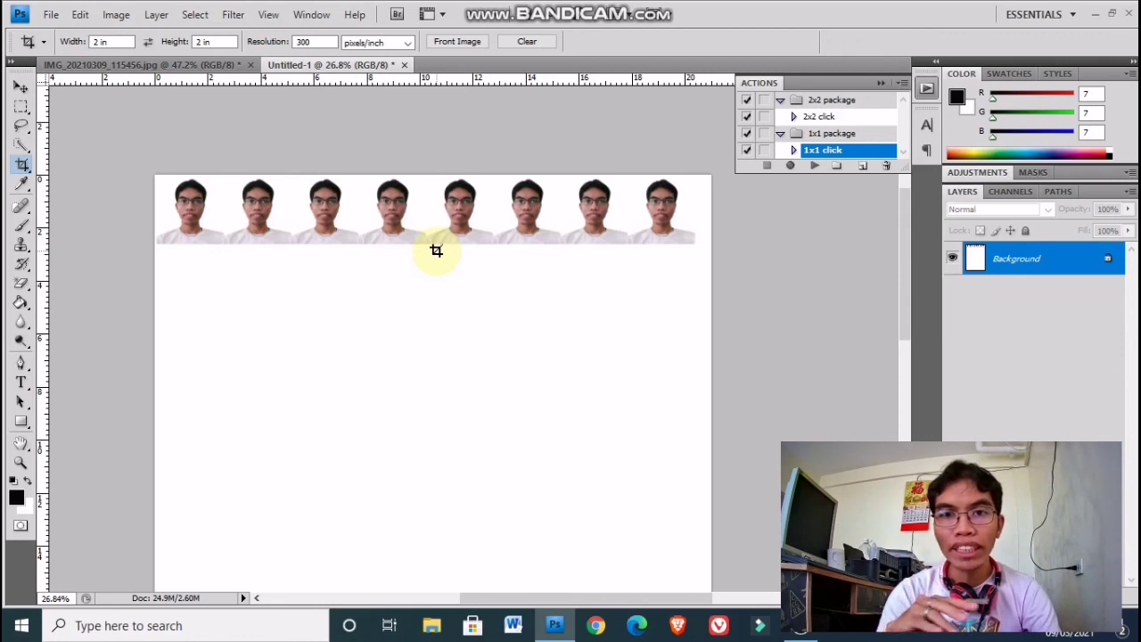
scroll(436, 251, down, 1)
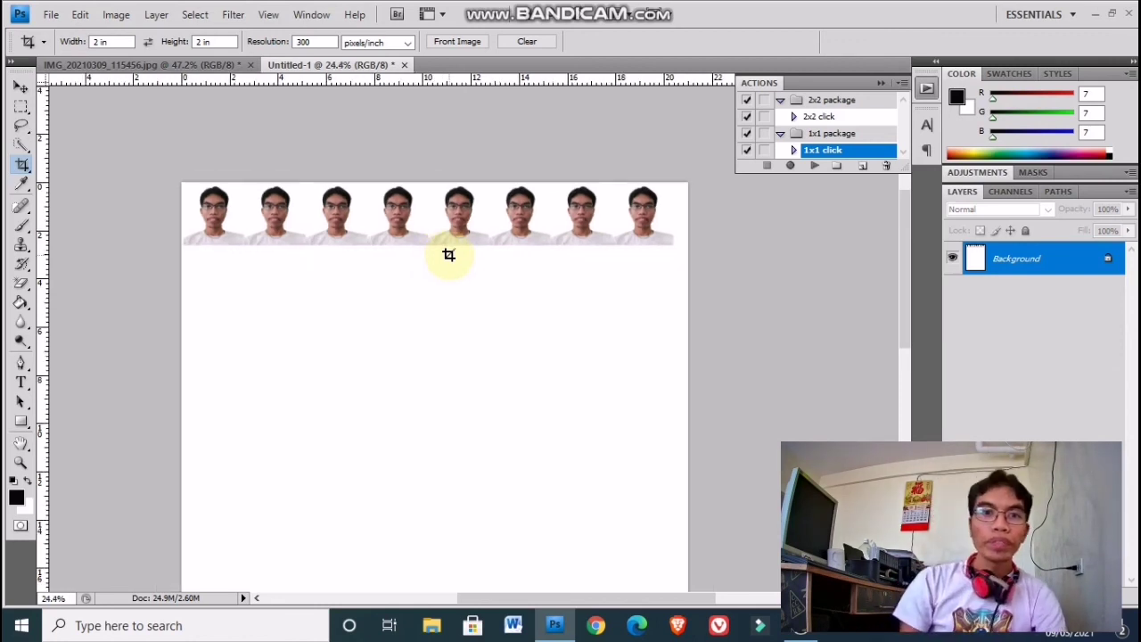